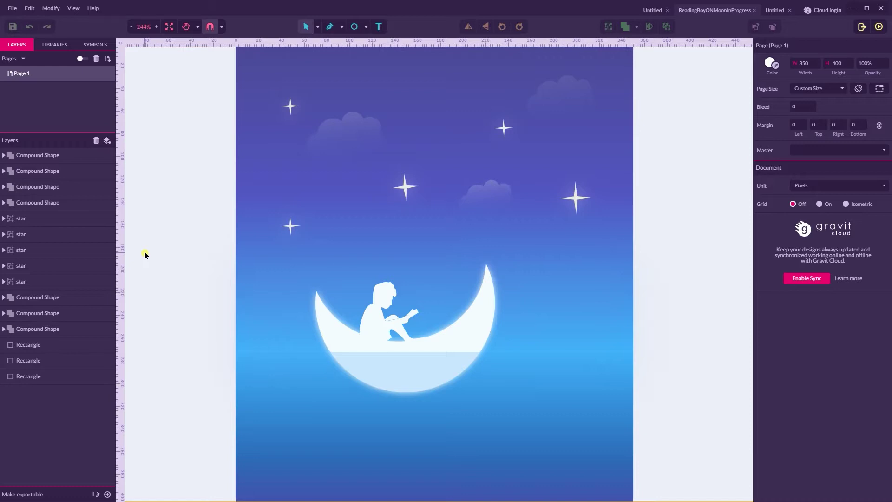
- Create a new design with a 270 × 320 px page
key(ctrl+n)
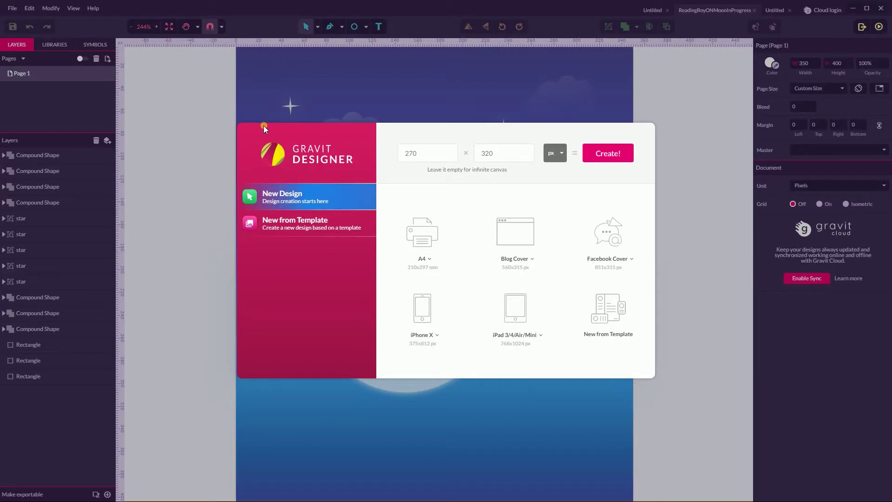
double_click(433, 154)
double_click(506, 154)
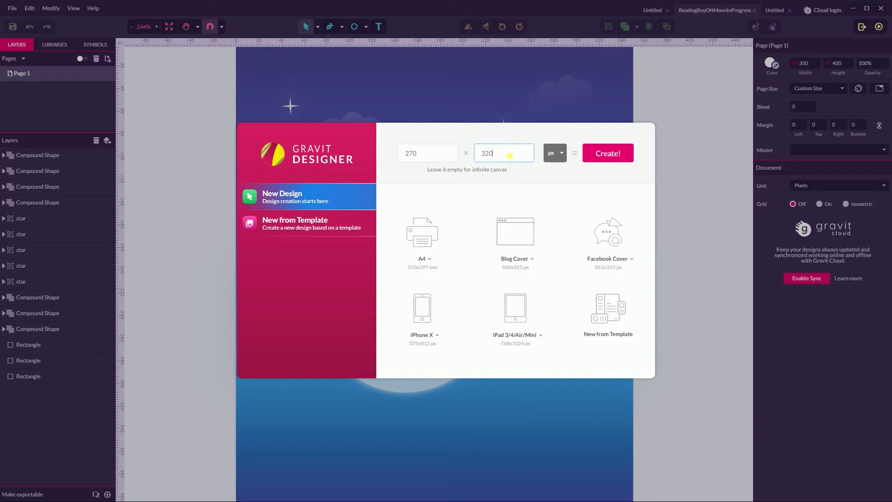
click(614, 154)
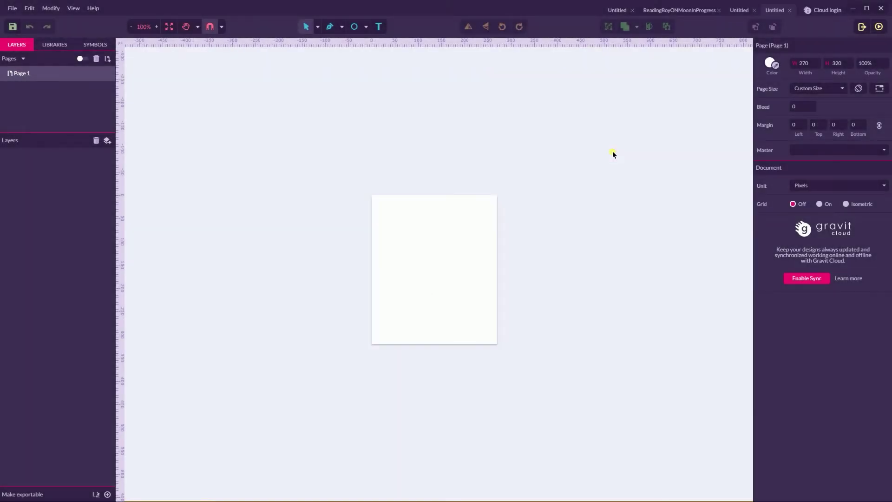
click(366, 26)
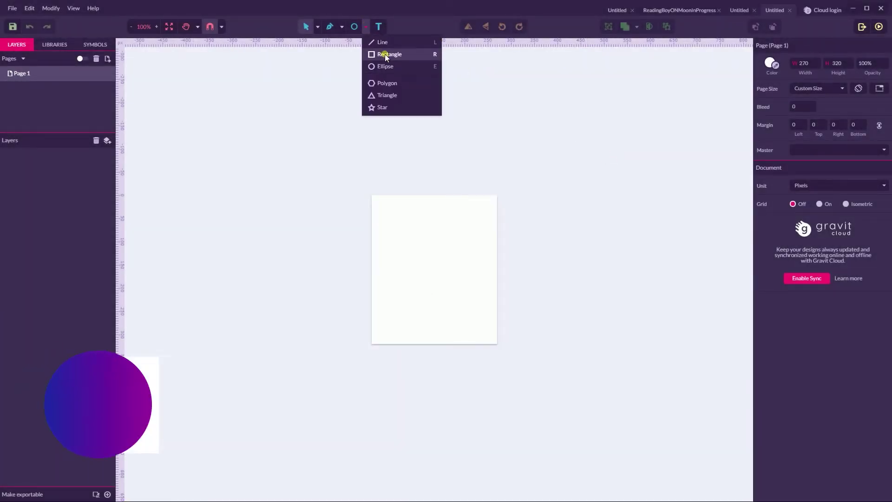
- Draw a rectangle from the page's top-left corner and set it to 270 × 210 px
click(385, 54)
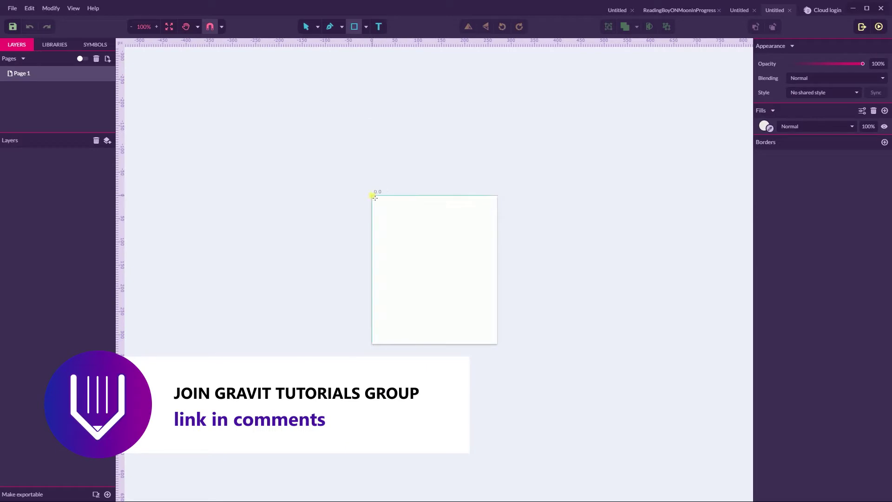
mouse_move(374, 197)
mouse_down()
mouse_move(426, 269)
mouse_move(496, 283)
mouse_move(500, 301)
mouse_up()
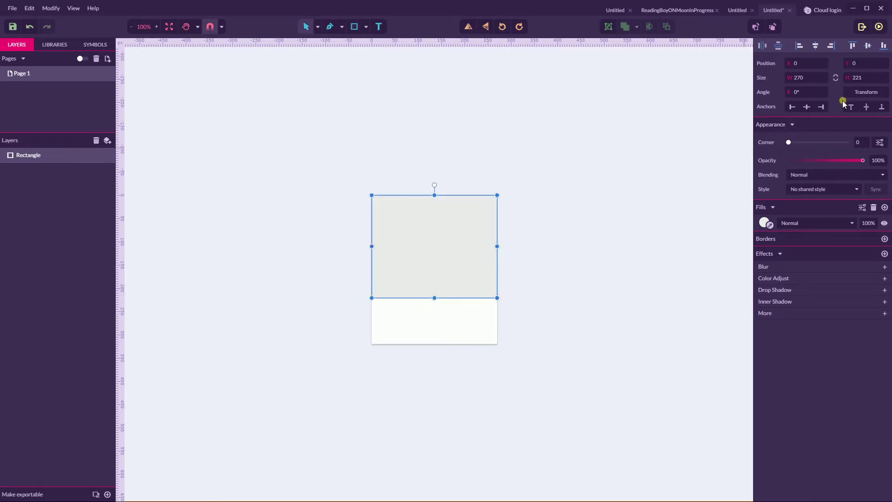
click(866, 80)
key(Down)
key(Down)
key(Down)
key(Down)
key(Down)
key(Down)
key(Down)
key(Down)
key(Down)
key(Down)
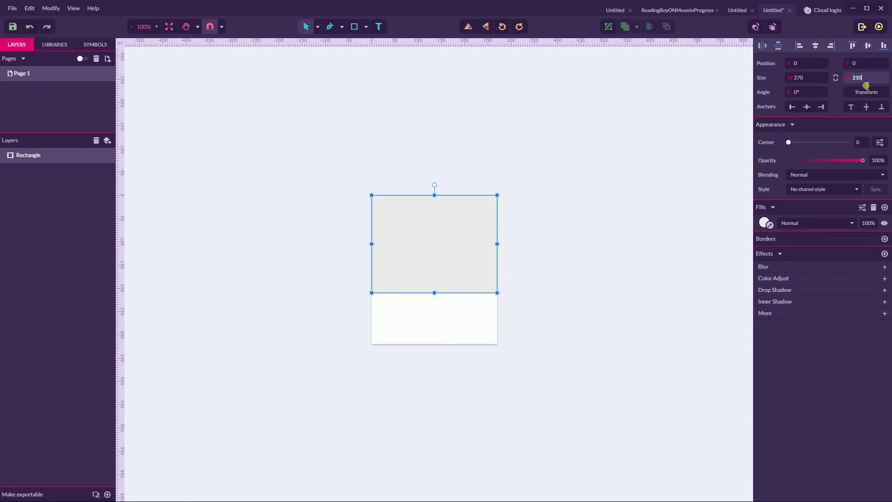
key(Down)
key(Return)
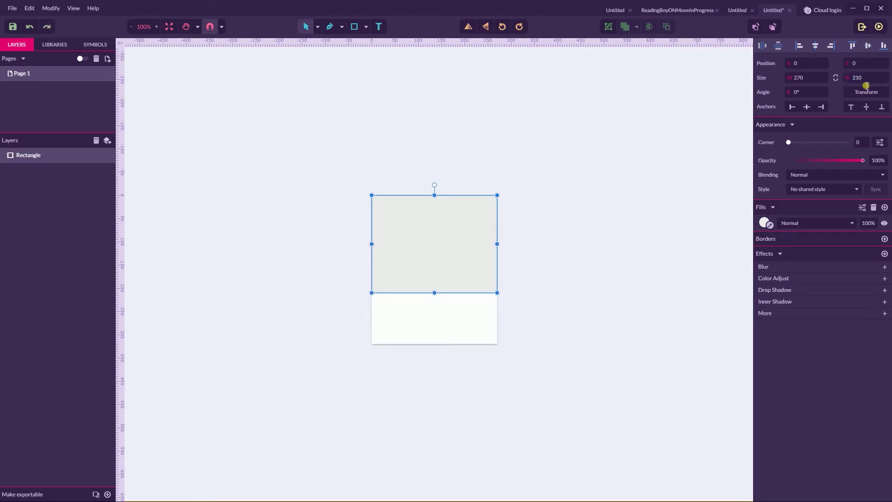
click(764, 222)
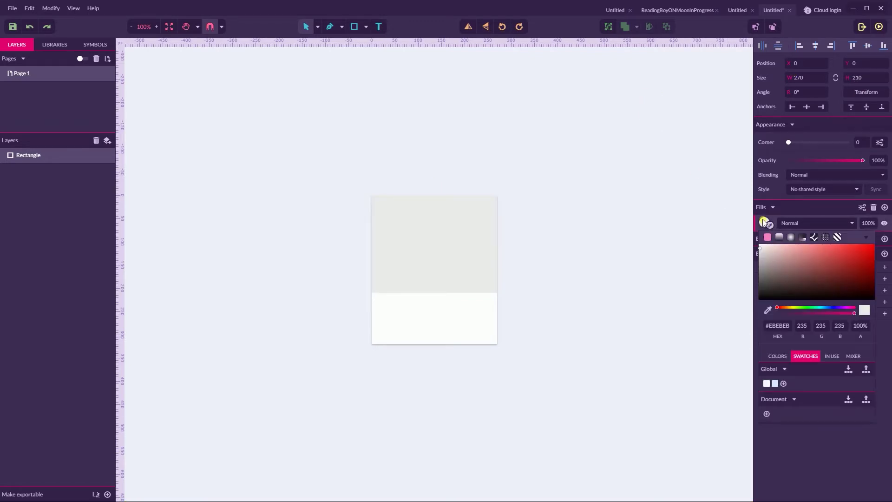
- Change the top rectangle's fill to a vertical linear gradient running top to bottom
click(780, 237)
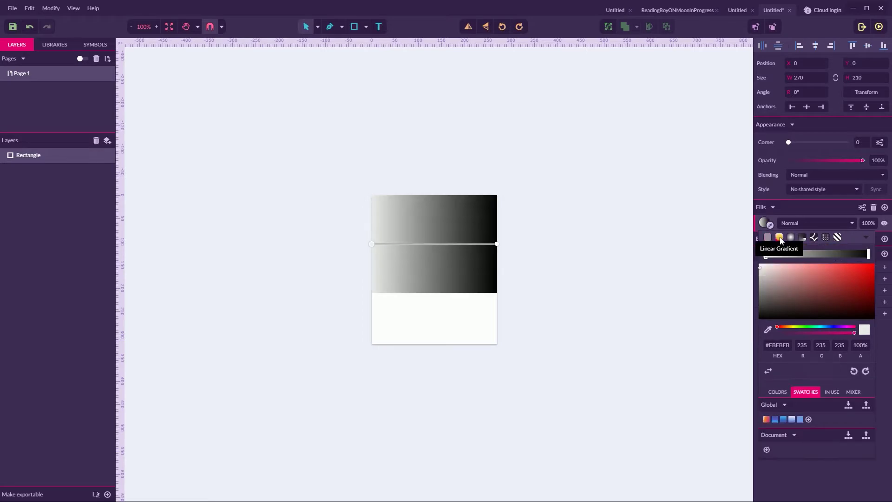
click(815, 254)
drag(497, 243, 446, 292)
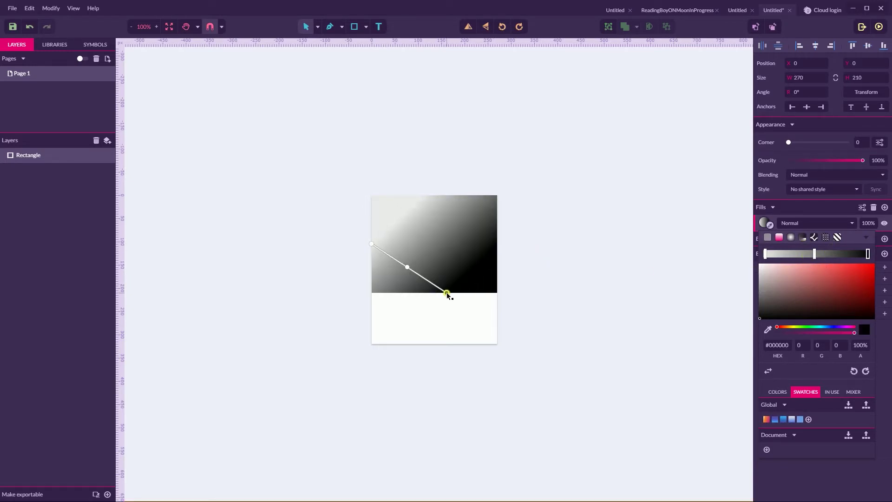
drag(372, 244, 442, 196)
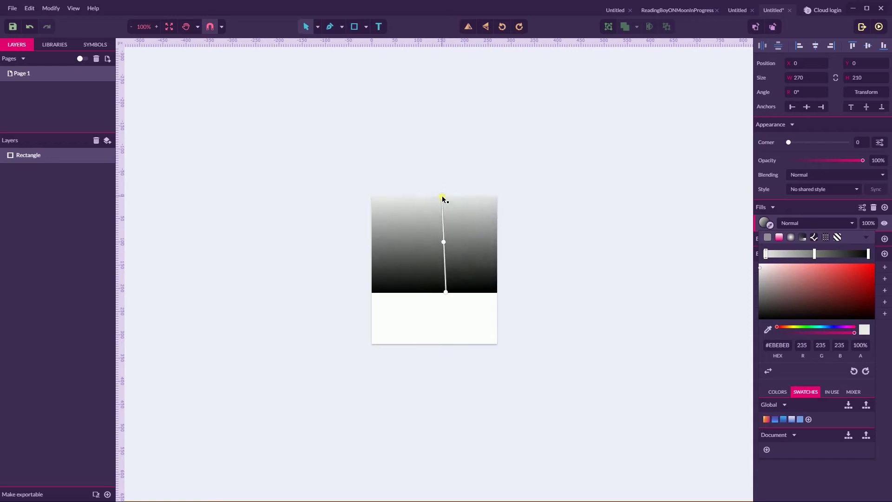
drag(447, 292, 444, 293)
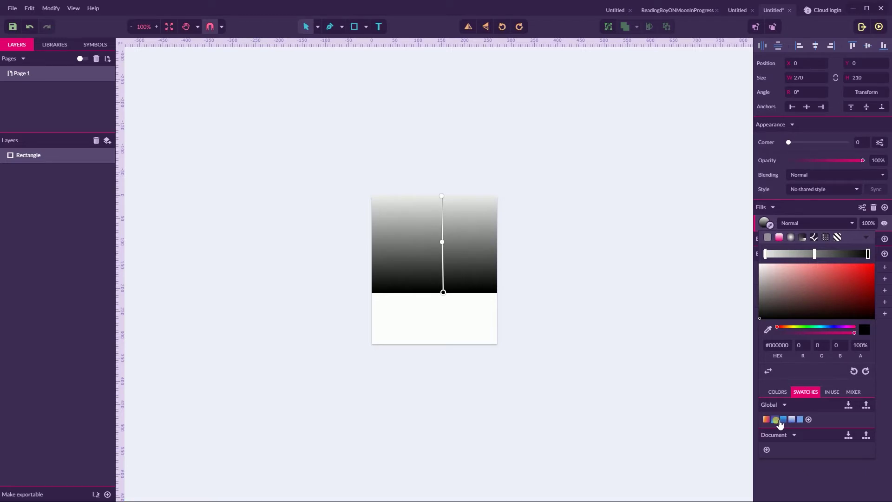
- Apply the purple-to-blue gradient swatch, ending in light blue #3EB3FC at the bottom
click(776, 419)
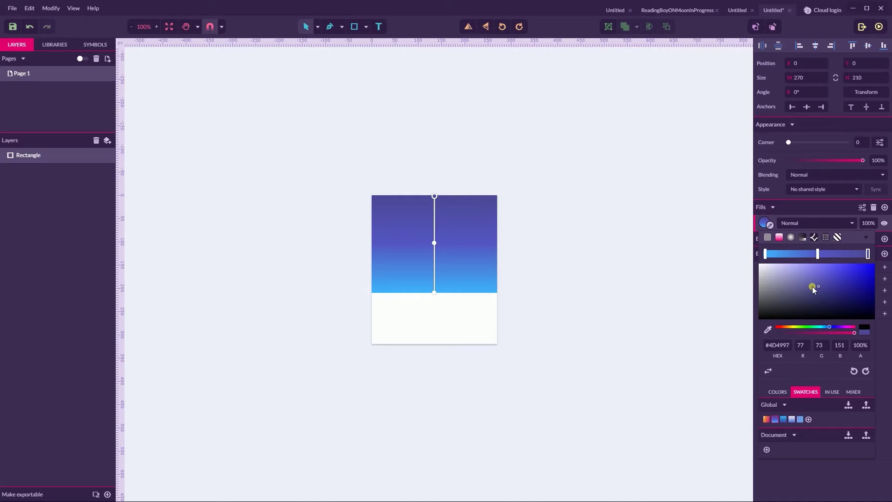
click(818, 254)
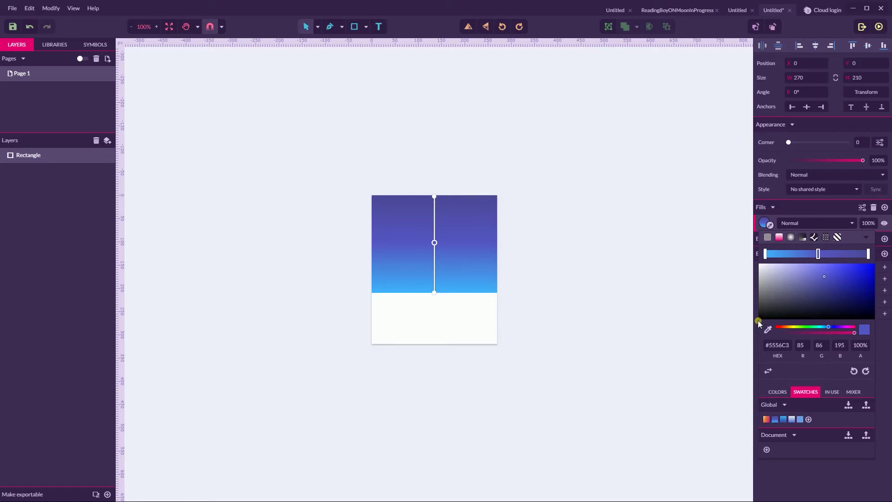
click(435, 293)
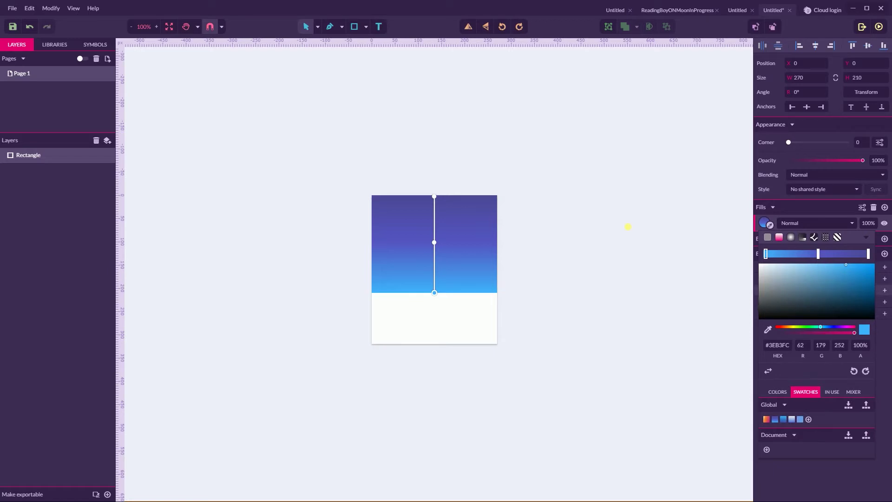
click(644, 212)
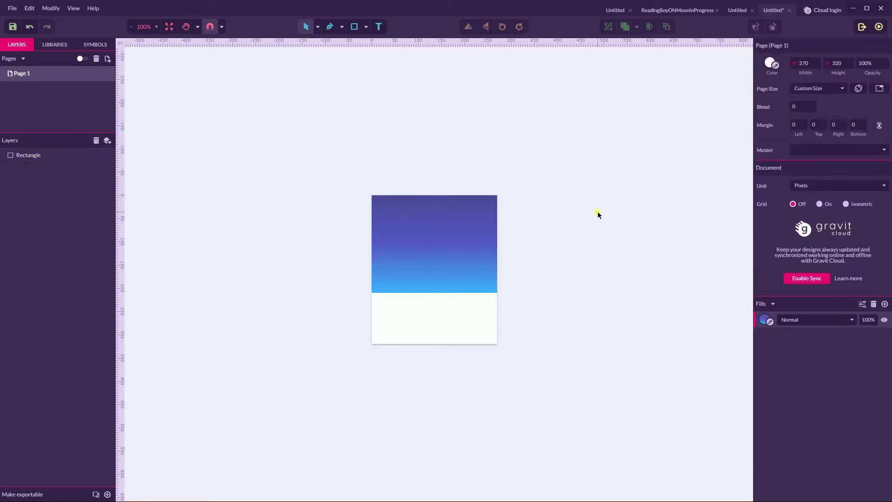
- Draw a second 270 × 110 px rectangle across the page bottom, meeting the sky at Y 210
click(466, 238)
click(366, 27)
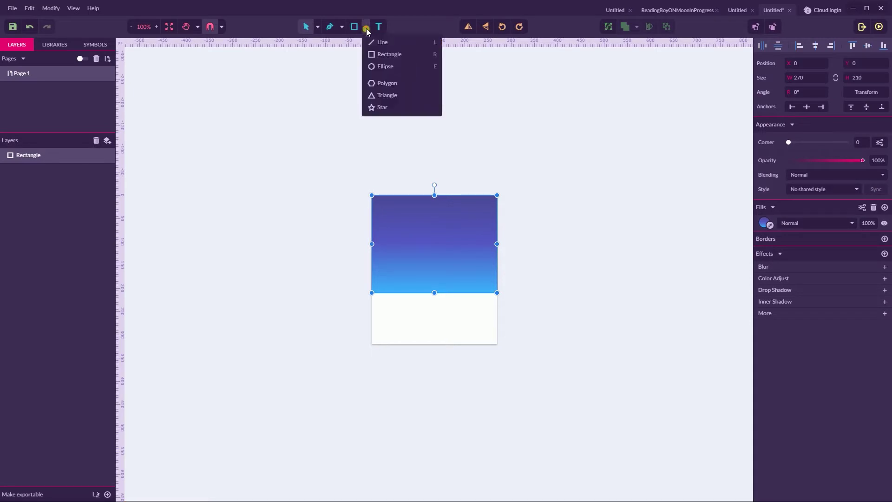
click(378, 54)
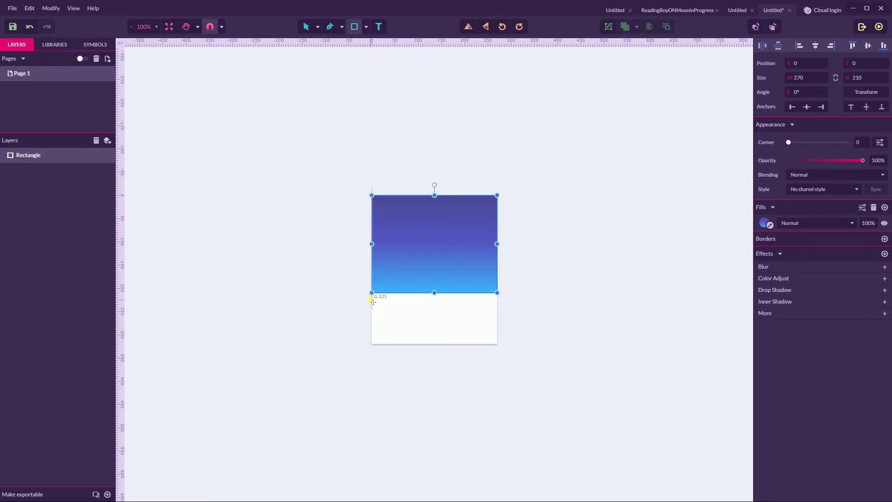
mouse_move(373, 298)
mouse_down()
mouse_move(472, 347)
mouse_move(497, 344)
mouse_up()
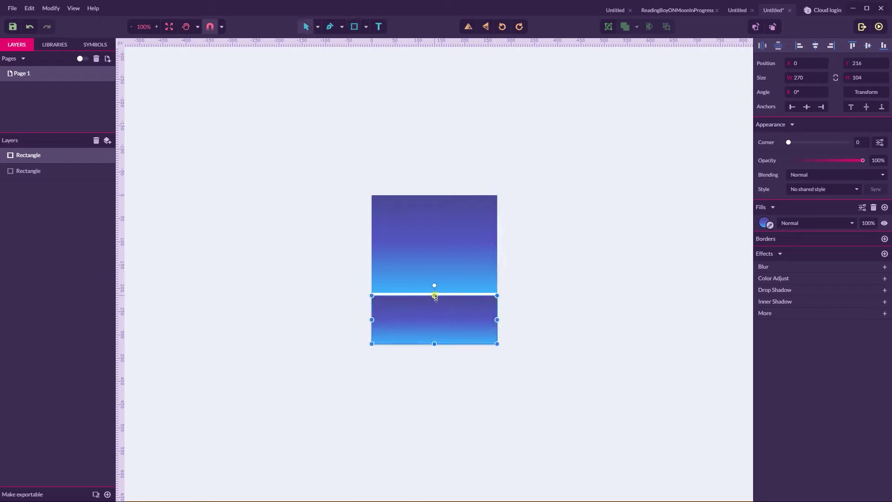
drag(435, 295, 435, 294)
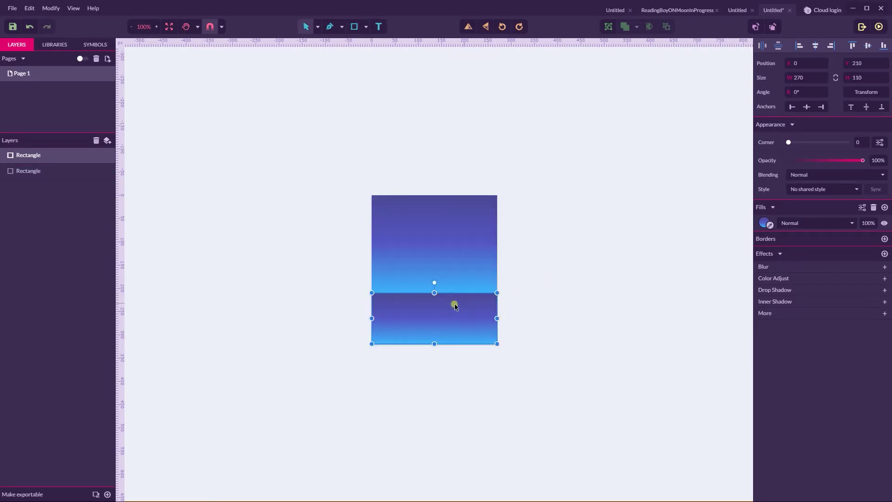
click(764, 221)
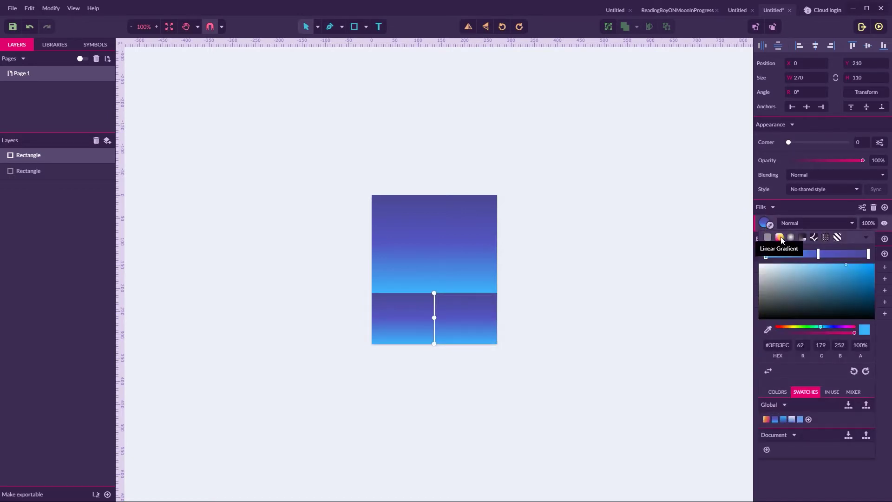
- Apply a gradient swatch to the lower rectangle, running from bright blue to deeper blue #2E6CB9
click(783, 419)
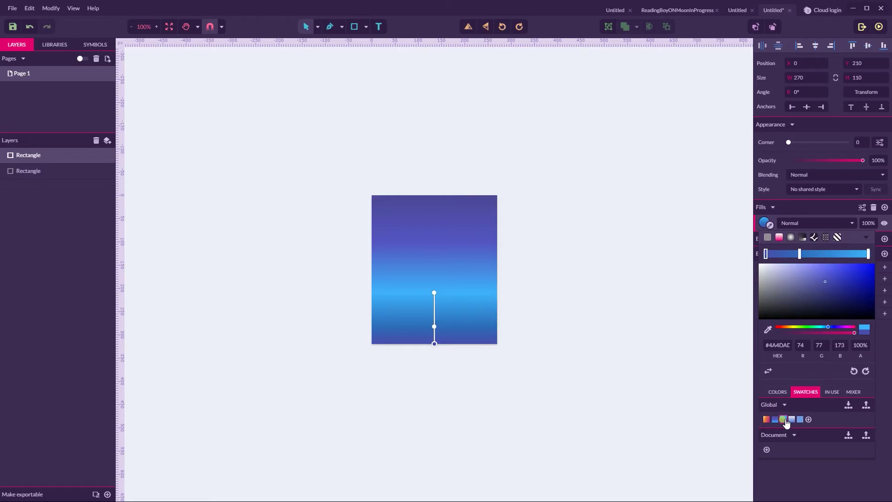
drag(785, 422, 435, 292)
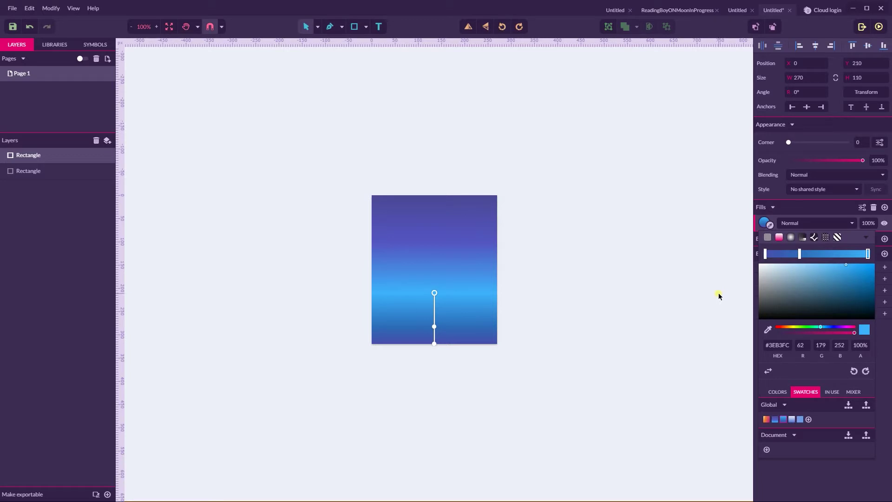
click(434, 326)
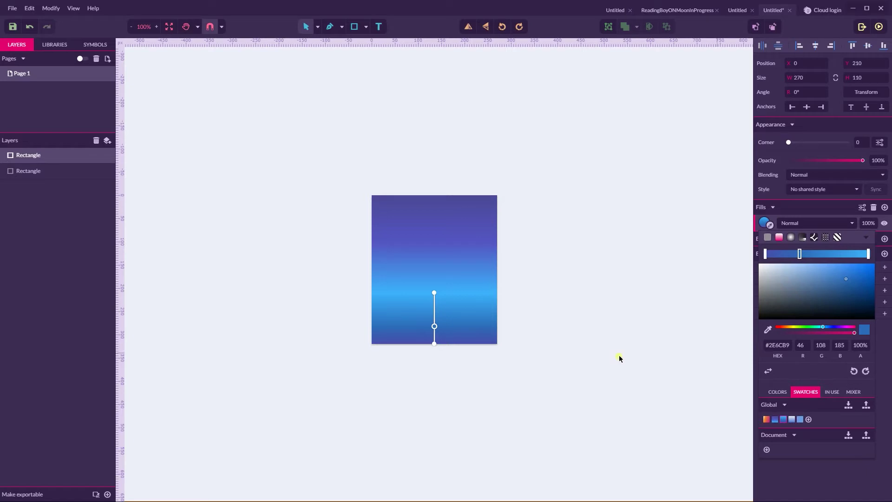
click(433, 343)
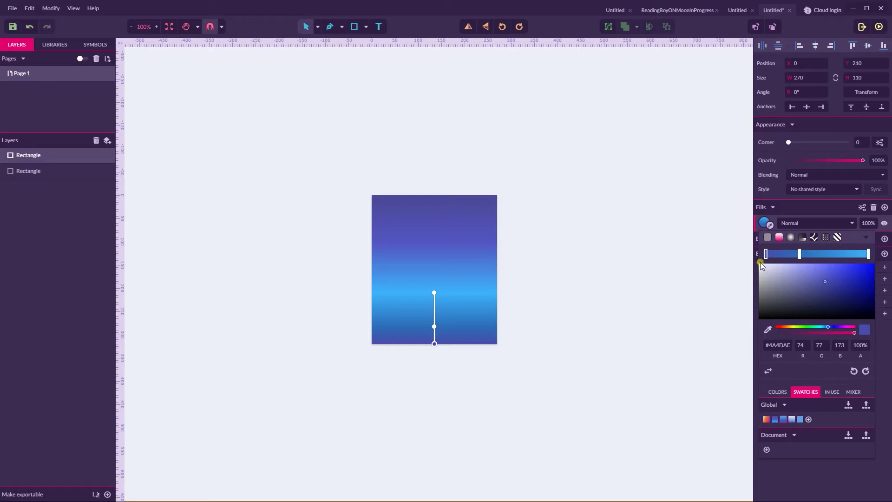
click(557, 232)
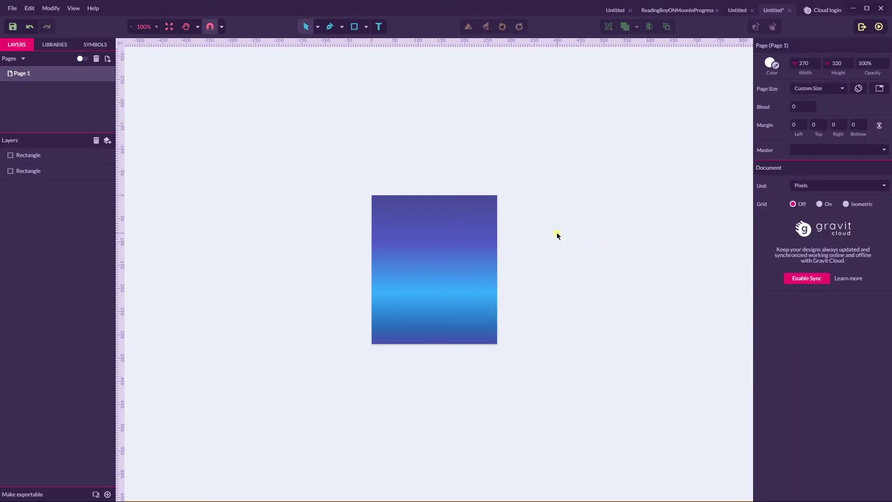
click(471, 223)
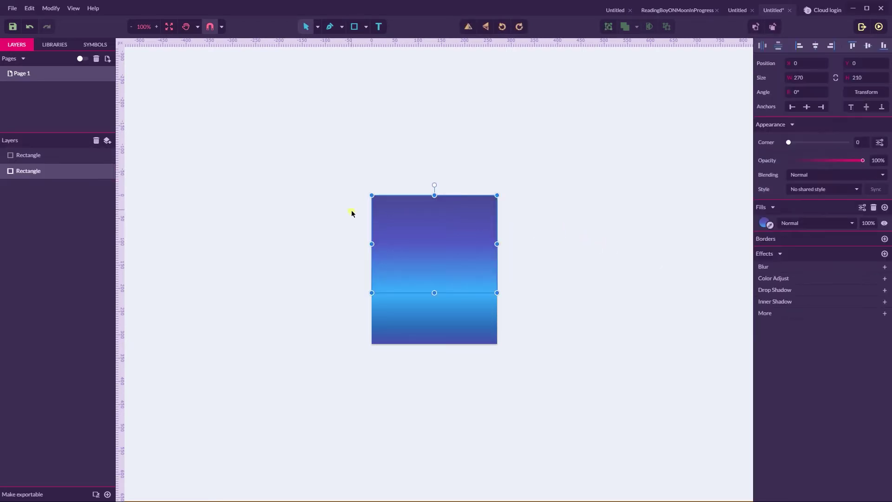
- Lock both rectangle layers so the gradient backdrop stays fixed
click(435, 303)
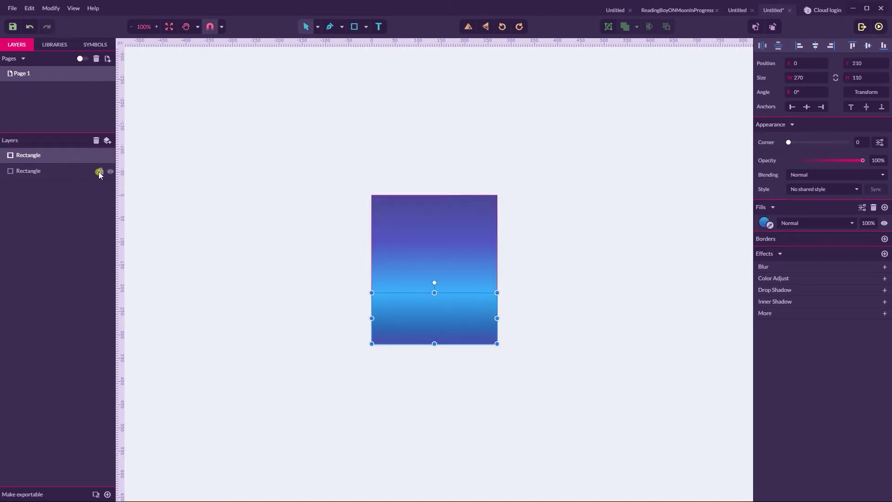
click(100, 172)
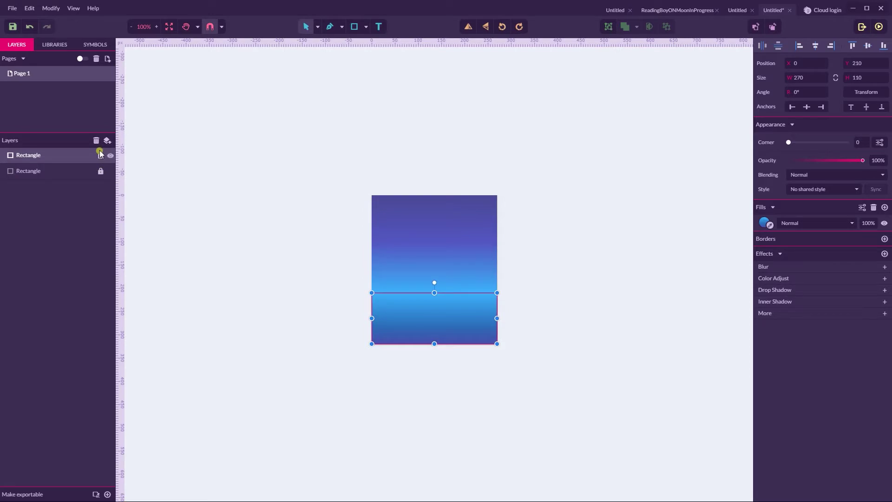
click(99, 157)
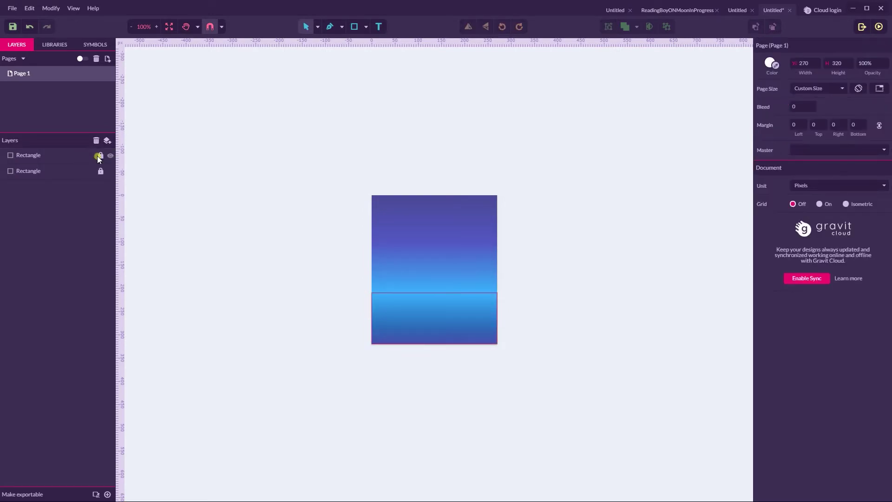
click(101, 154)
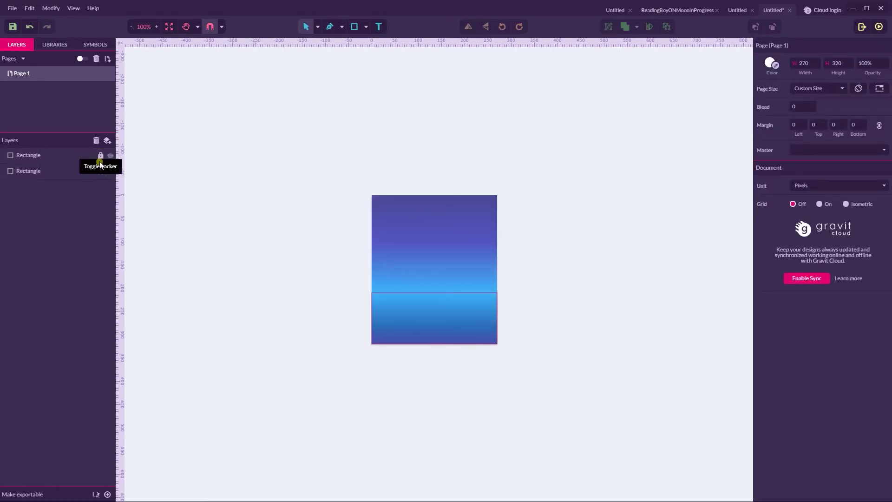
click(307, 102)
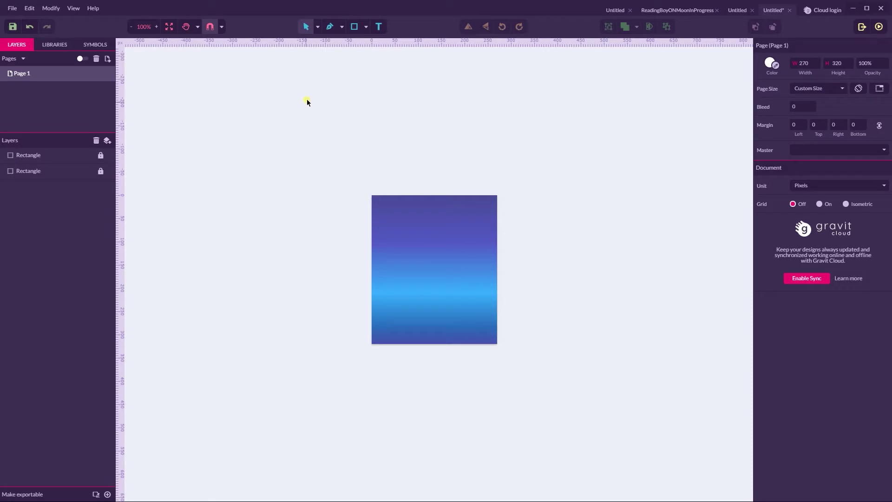
click(366, 26)
- Draw a proportional 122 × 122 px circle on the sky and move it up to X 39, Y 136
click(384, 67)
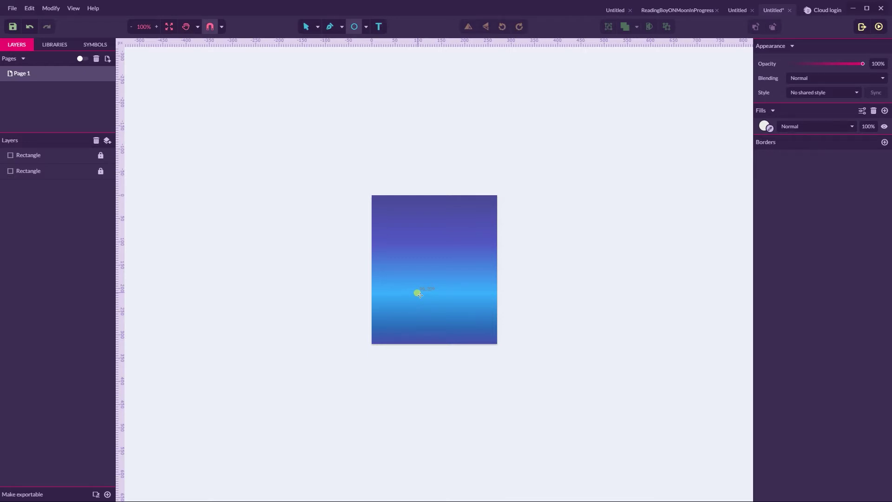
drag(419, 293, 430, 321)
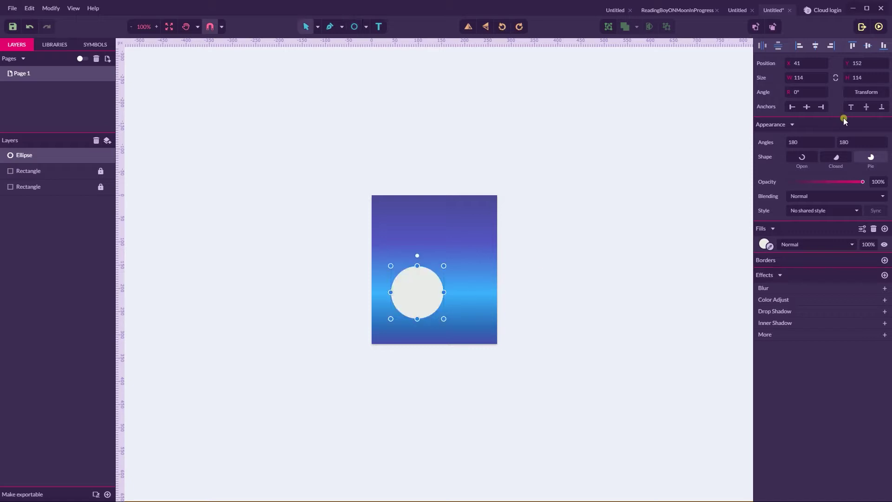
click(817, 81)
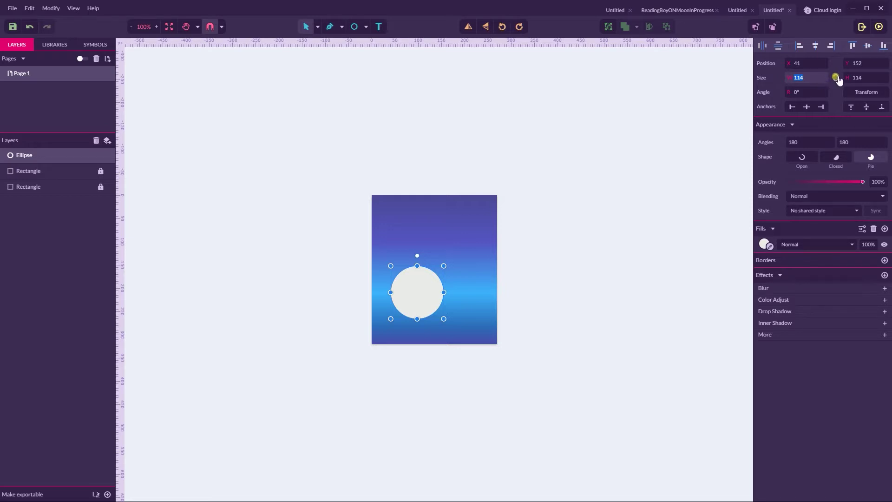
click(836, 78)
click(814, 82)
key(Up)
key(Up)
key(Up)
key(Up)
key(Up)
key(Up)
key(Up)
key(Up)
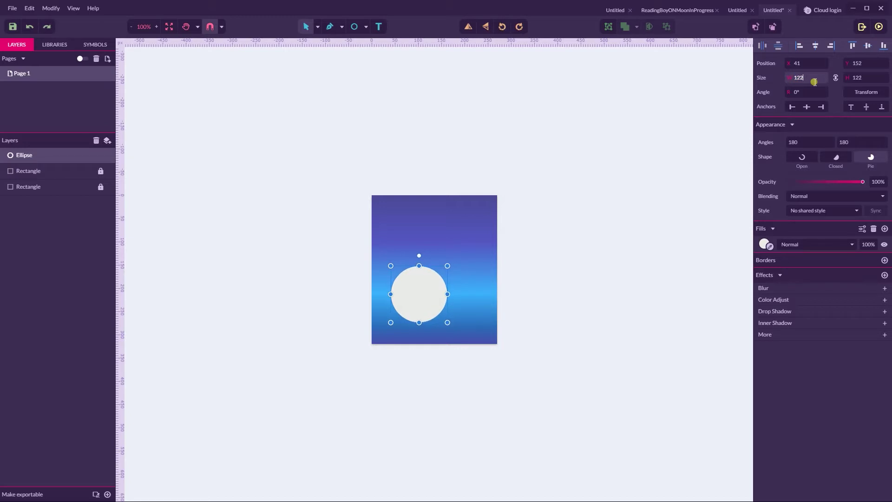
key(Up)
click(570, 133)
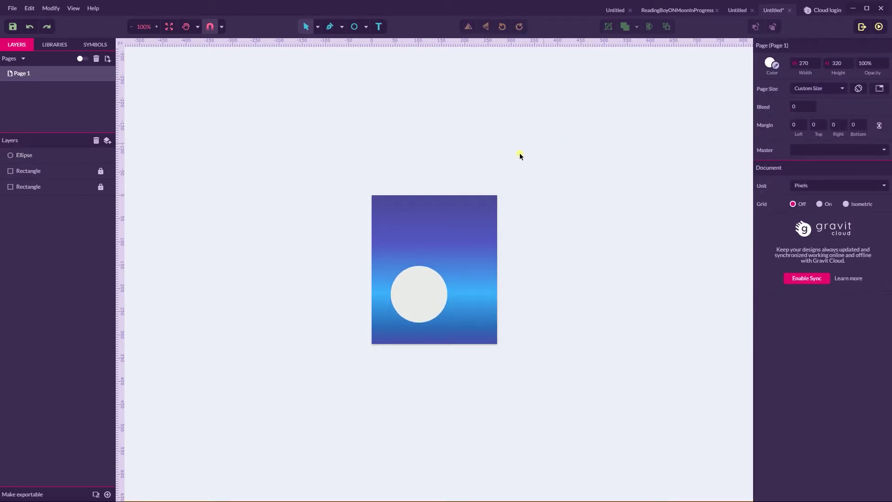
drag(409, 293, 409, 285)
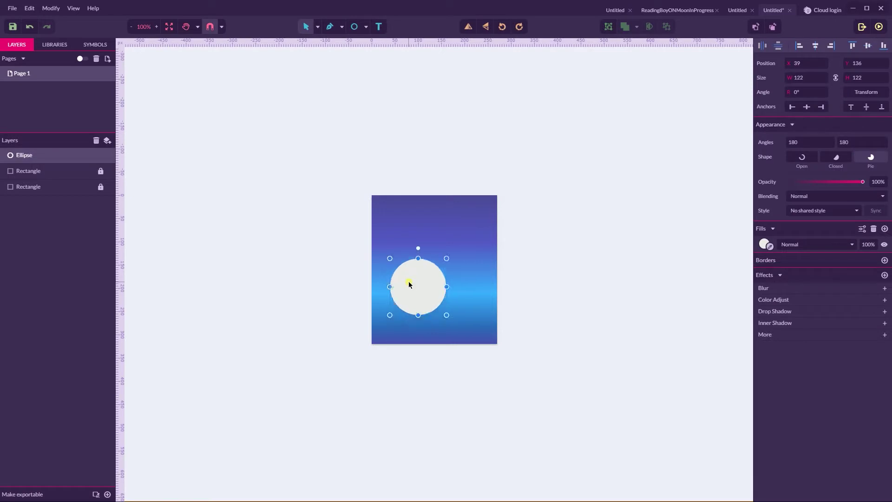
- Fill the circle with the pale blue-white #F4FCFF swatch
click(766, 243)
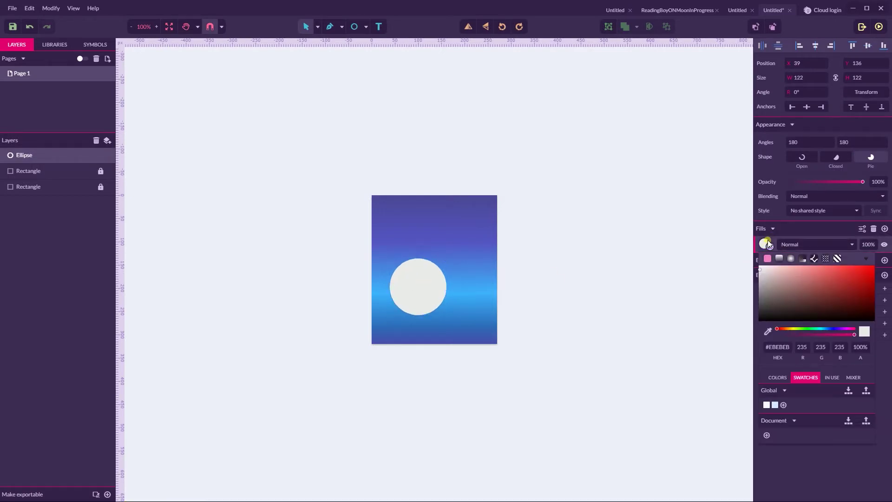
click(767, 405)
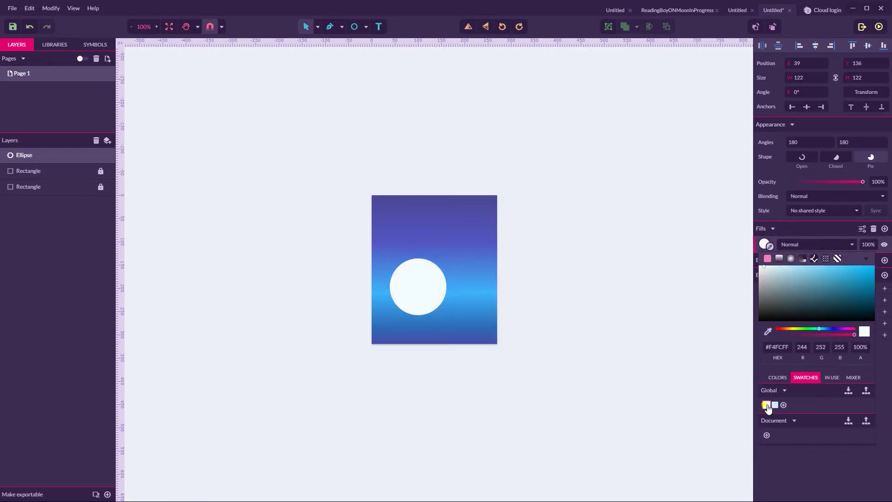
click(787, 351)
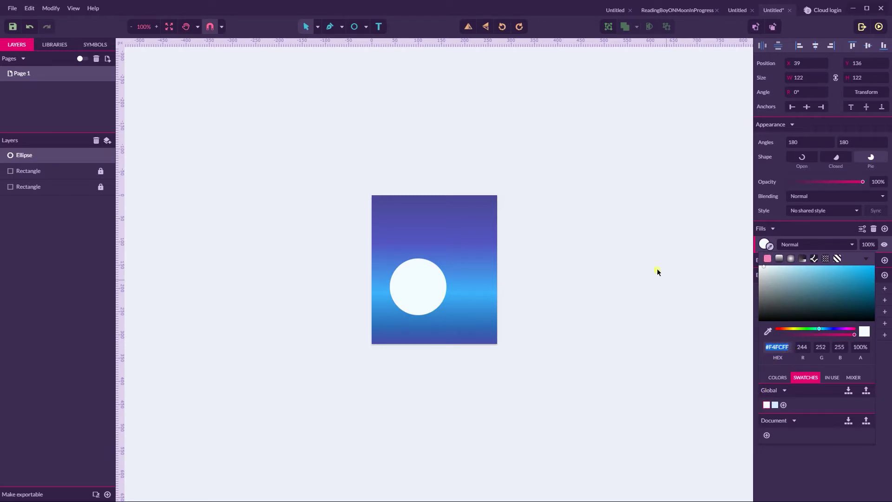
click(553, 266)
click(409, 287)
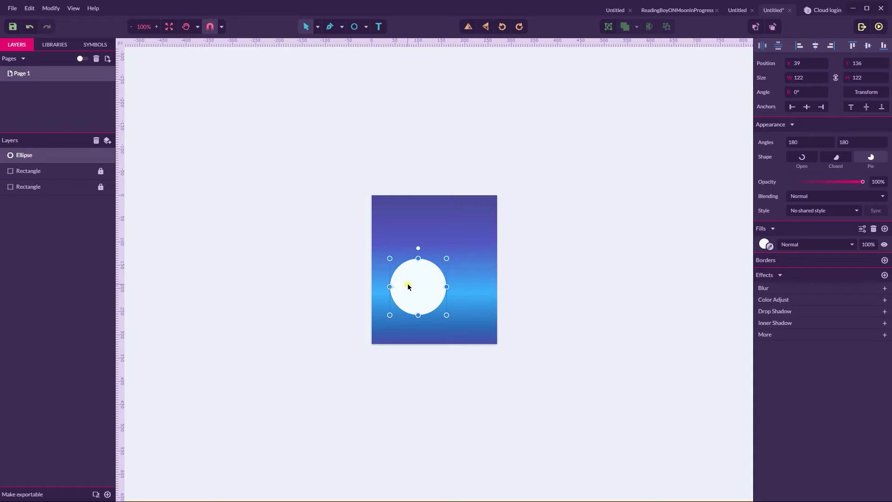
click(366, 27)
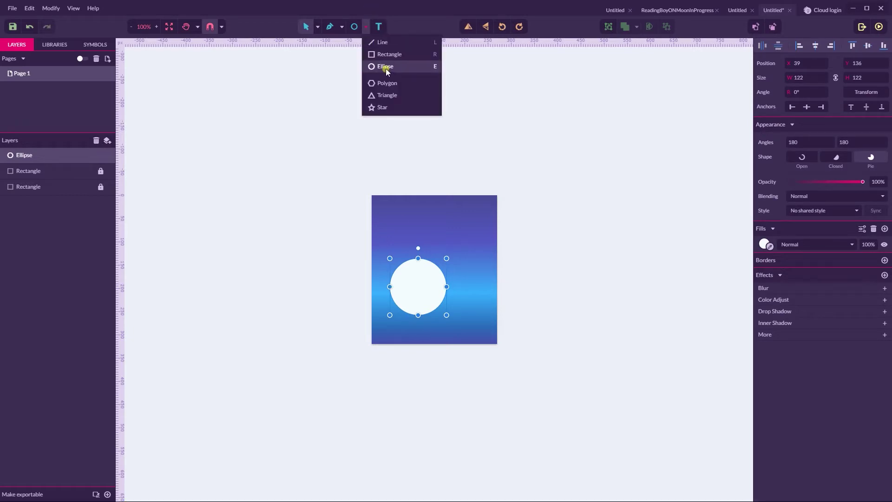
- Draw a second ellipse above the circle, setting its height to about 111 px
click(385, 68)
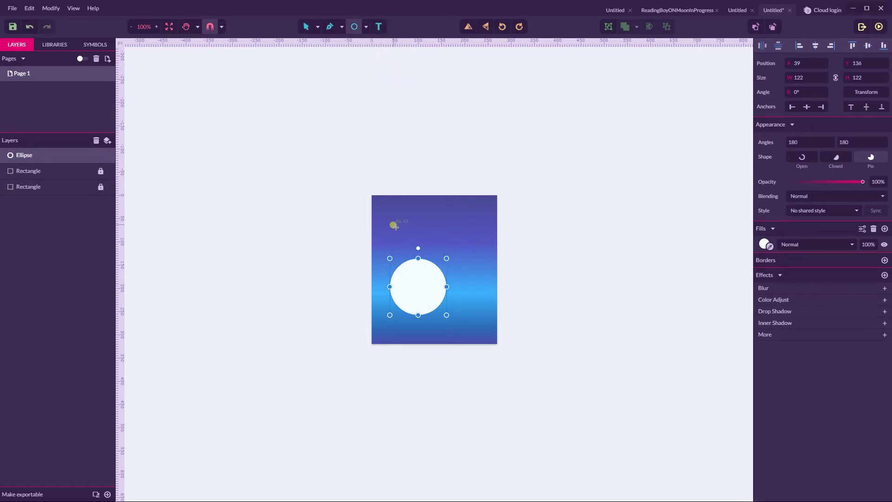
drag(394, 225, 447, 279)
click(874, 78)
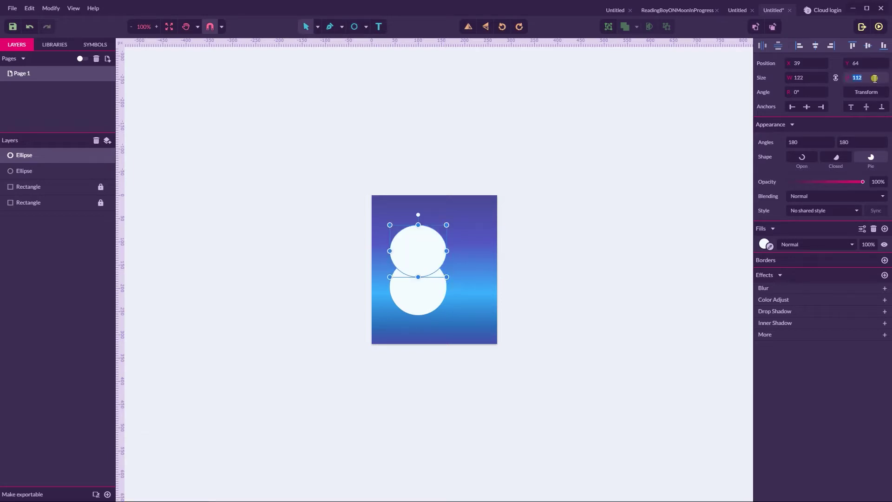
text(111)
key(Up)
key(Up)
click(878, 80)
click(442, 174)
- Fill the new ellipse grey #AAAAAA, move it over the circle's upper part, and select both
click(431, 250)
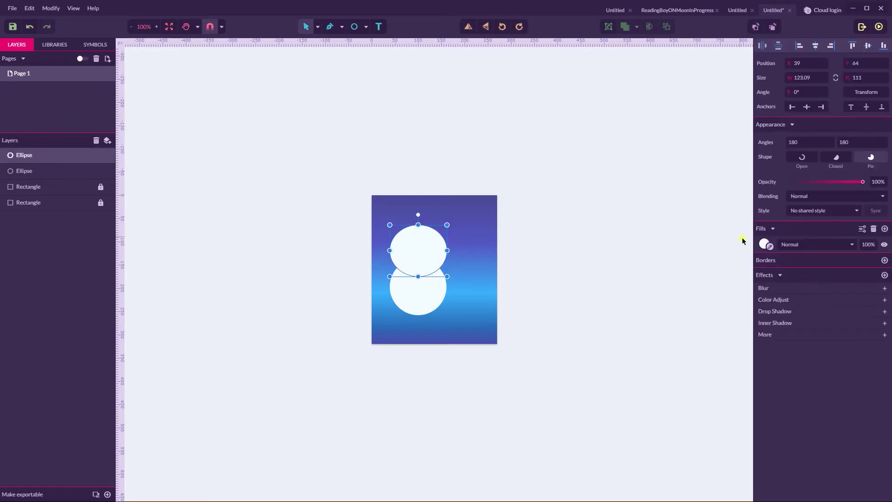
click(762, 245)
drag(771, 277, 757, 283)
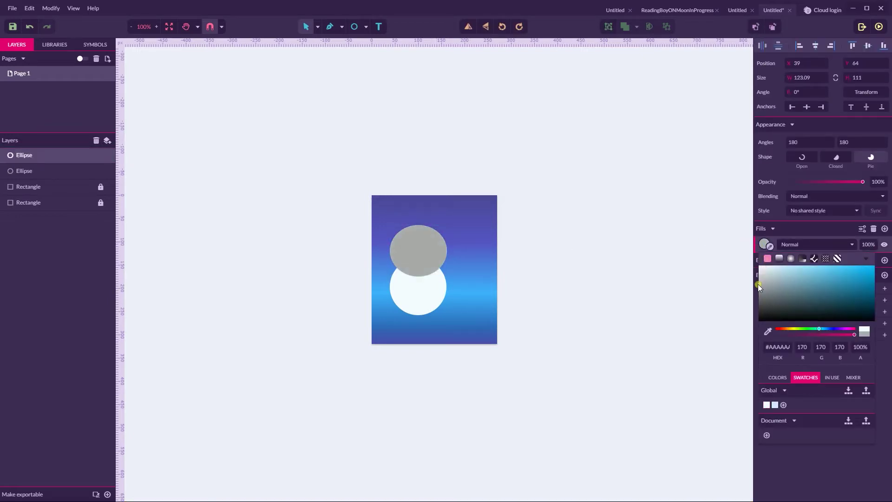
click(577, 207)
drag(426, 245, 418, 271)
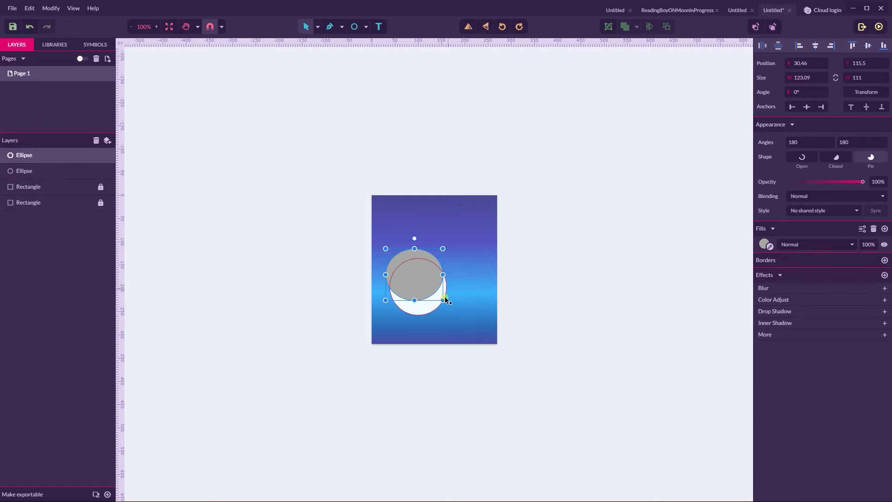
shift+click(430, 308)
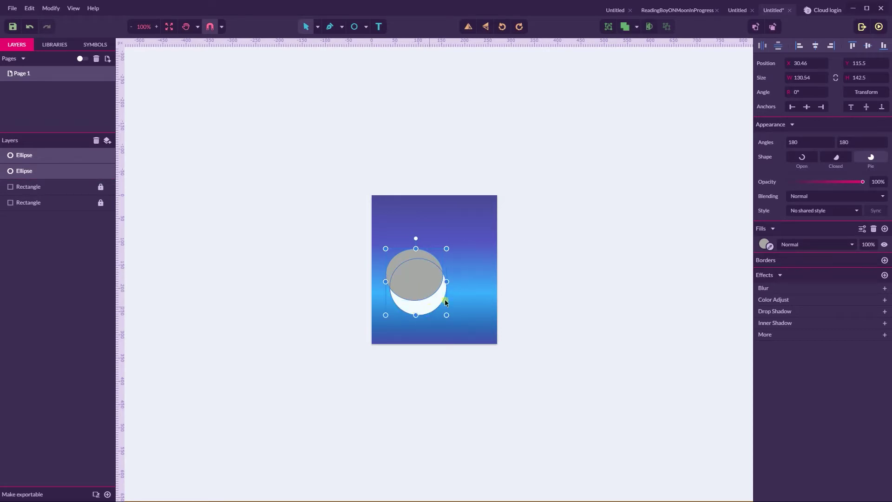
click(636, 28)
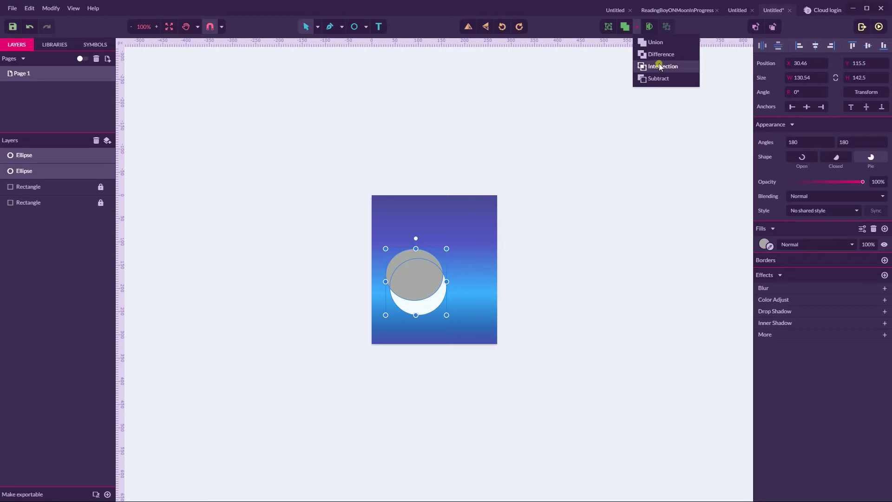
- Subtract the grey ellipse from the circle, then reposition and slightly tilt the crescent
click(655, 79)
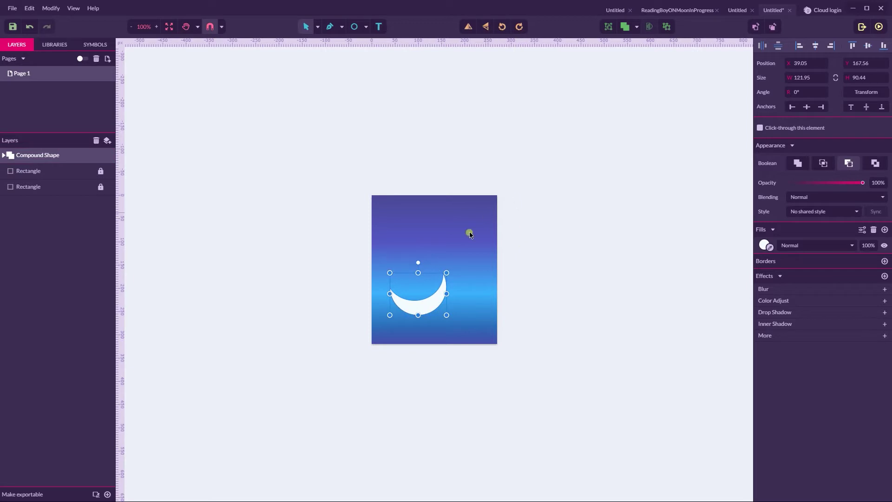
drag(424, 309, 421, 305)
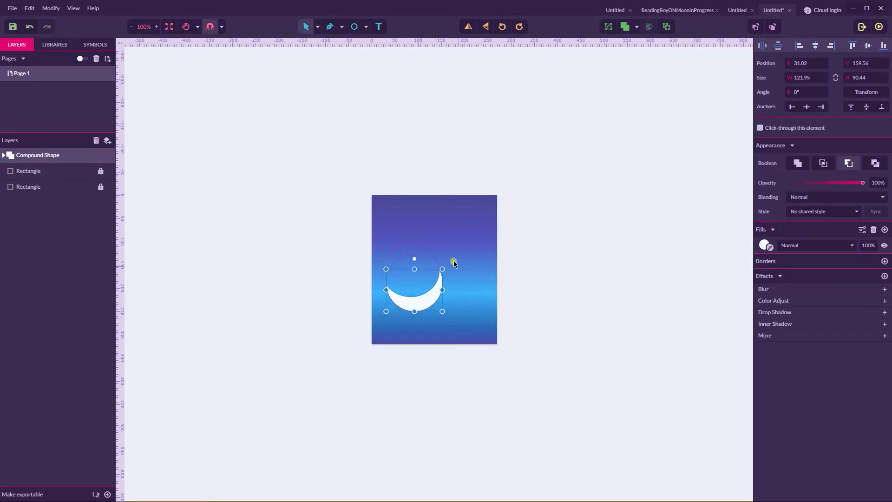
drag(415, 259, 417, 259)
click(418, 258)
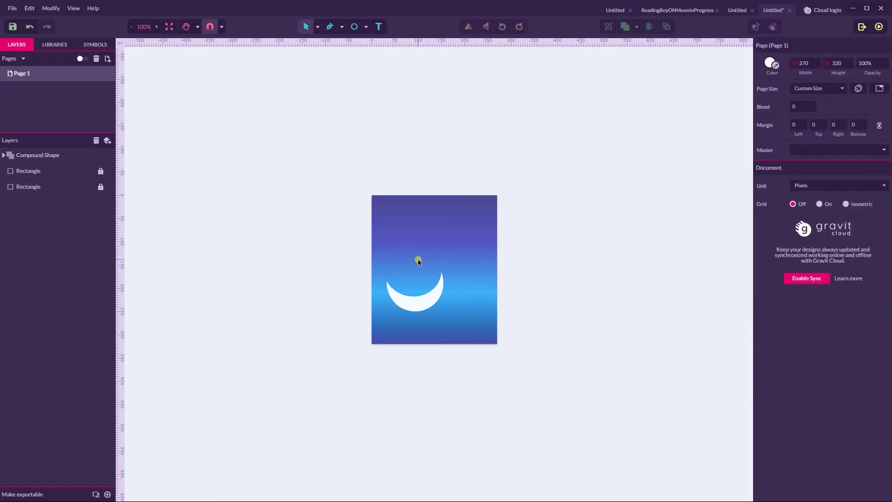
click(417, 300)
- Nudge the crescent's inner ellipse up 3 px and shift the crescent slightly left
double_click(417, 301)
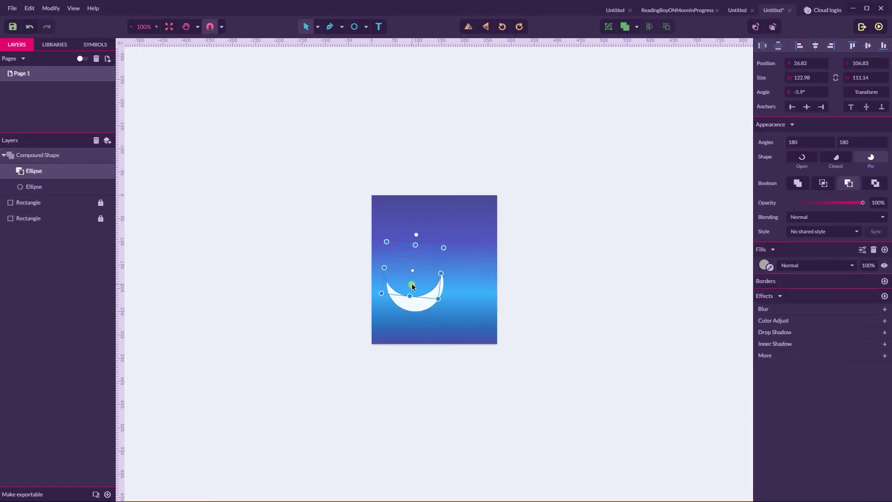
key(Up)
key(Up)
key(Up)
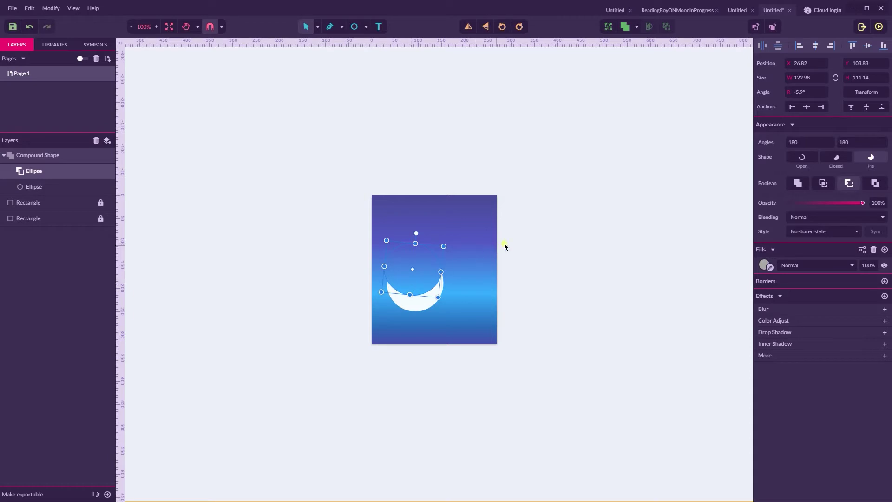
click(545, 226)
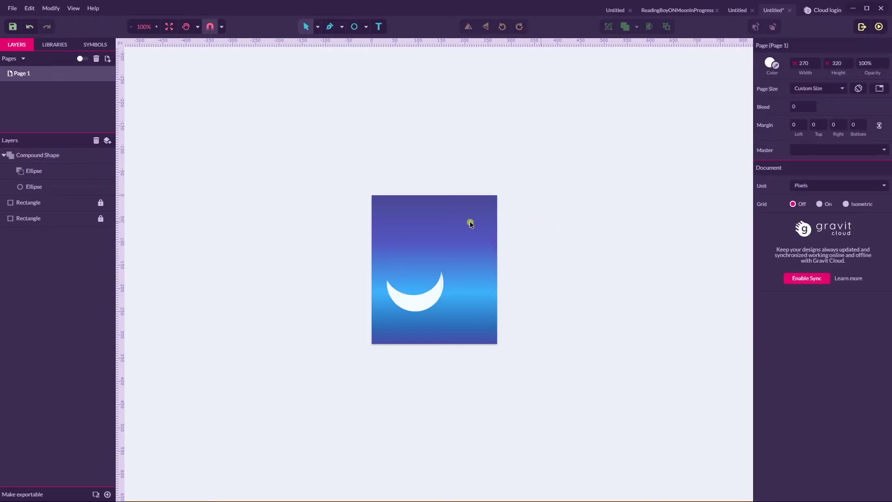
click(5, 155)
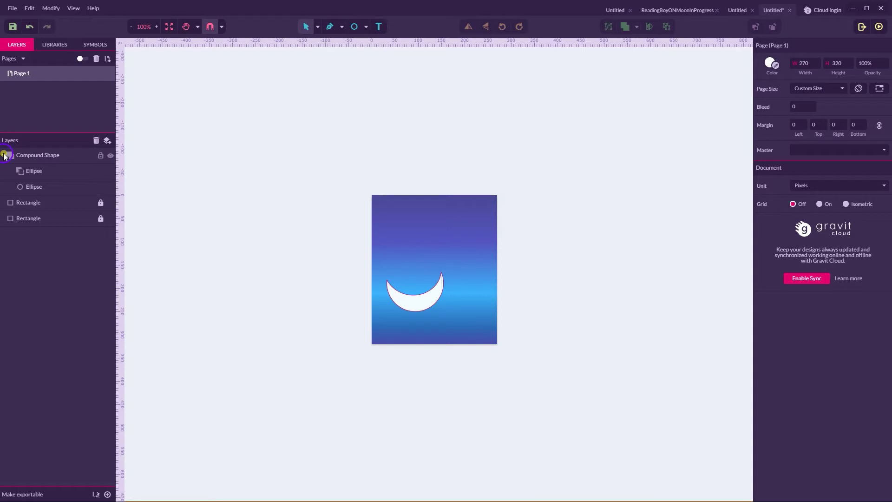
click(38, 155)
click(350, 305)
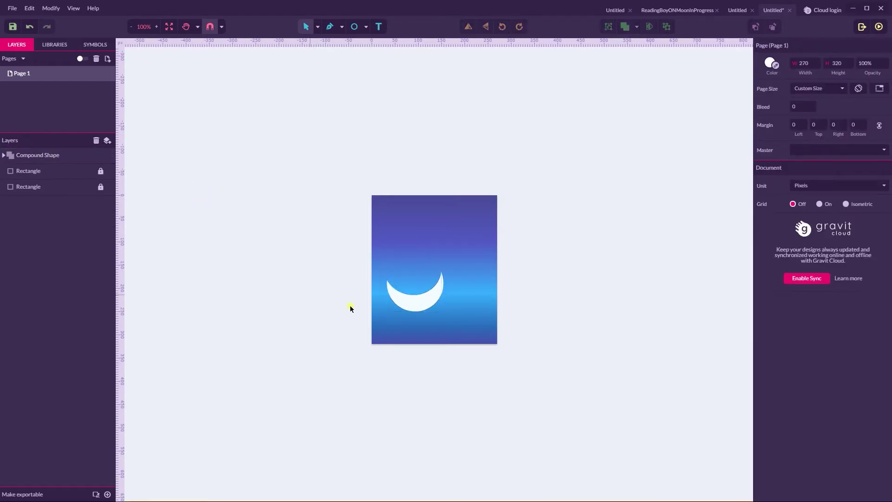
click(418, 303)
drag(417, 299, 415, 299)
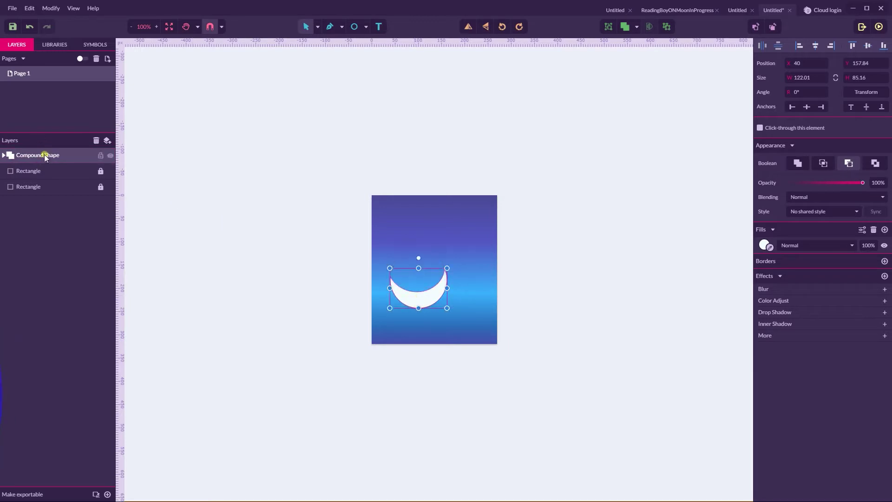
- Make two clones of the crescent moon compound shape
click(29, 8)
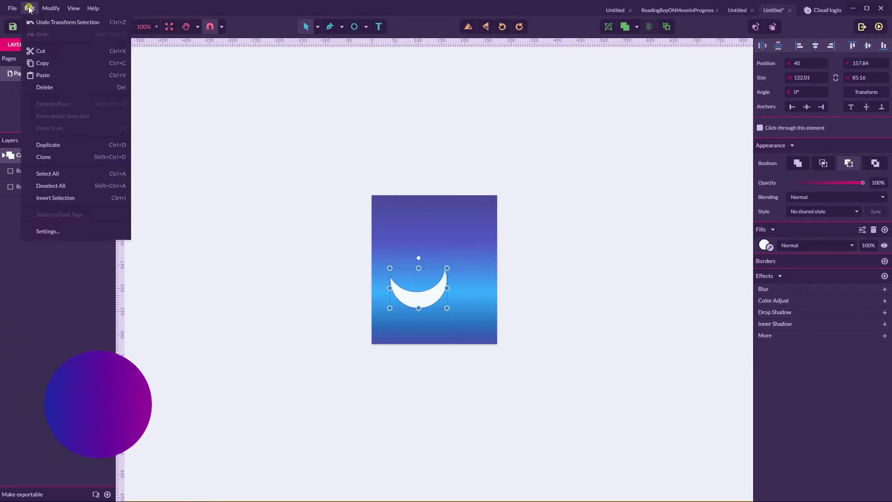
click(44, 158)
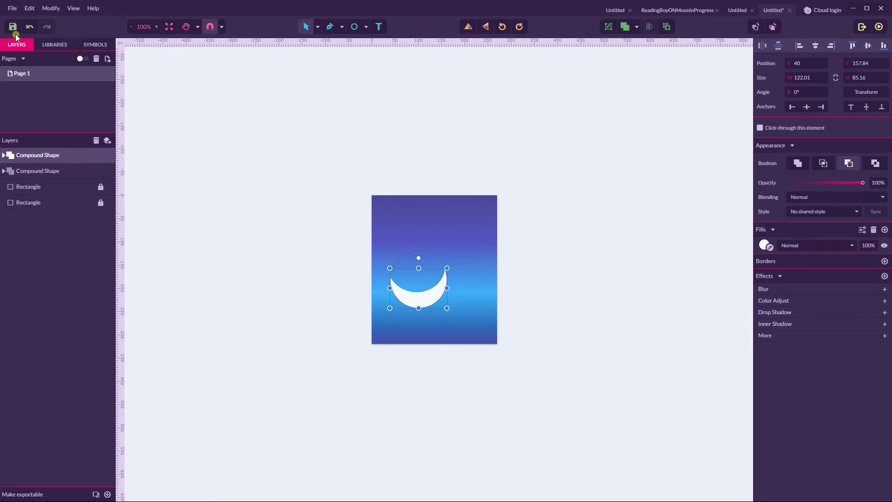
click(29, 8)
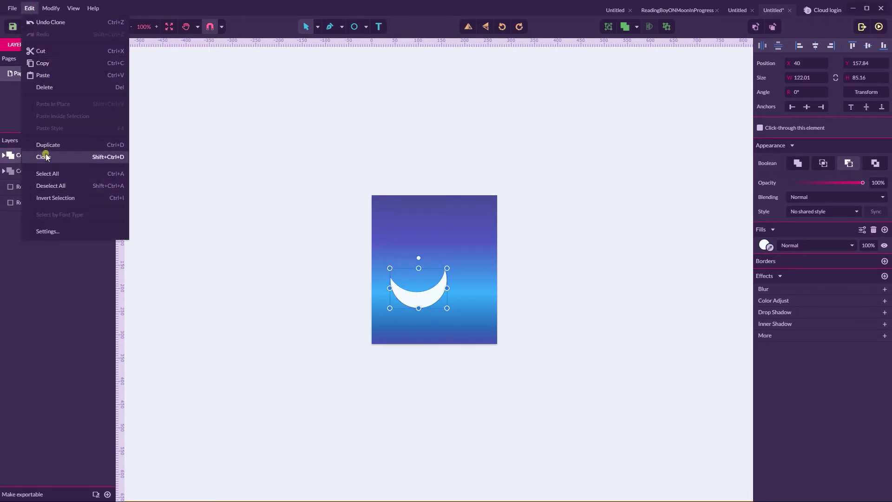
click(45, 157)
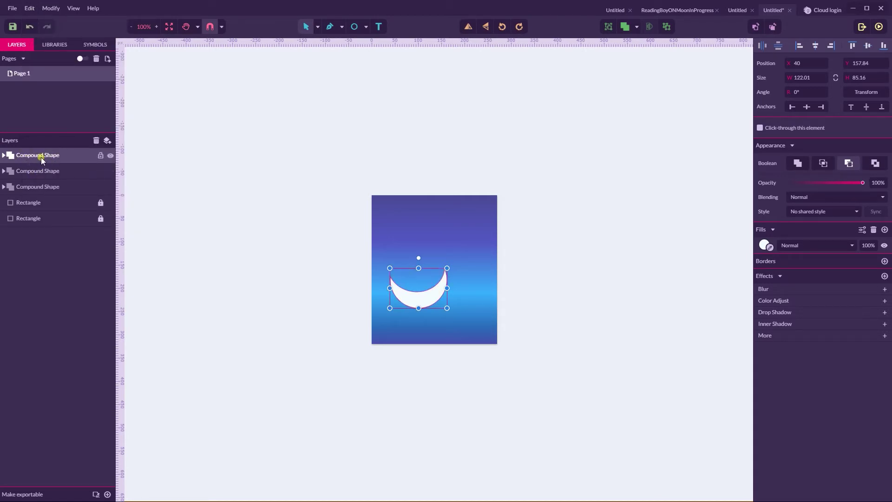
- Blur the top moon copy with a radius of 6.6
click(769, 289)
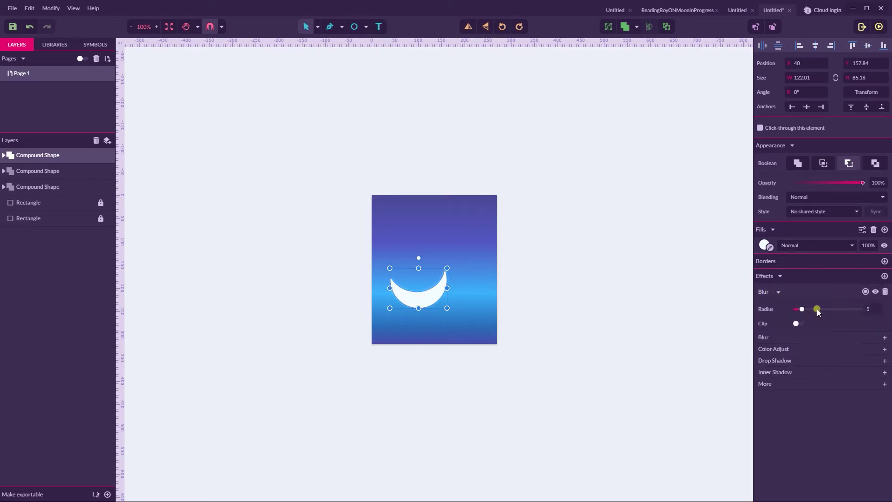
click(869, 309)
key(Return)
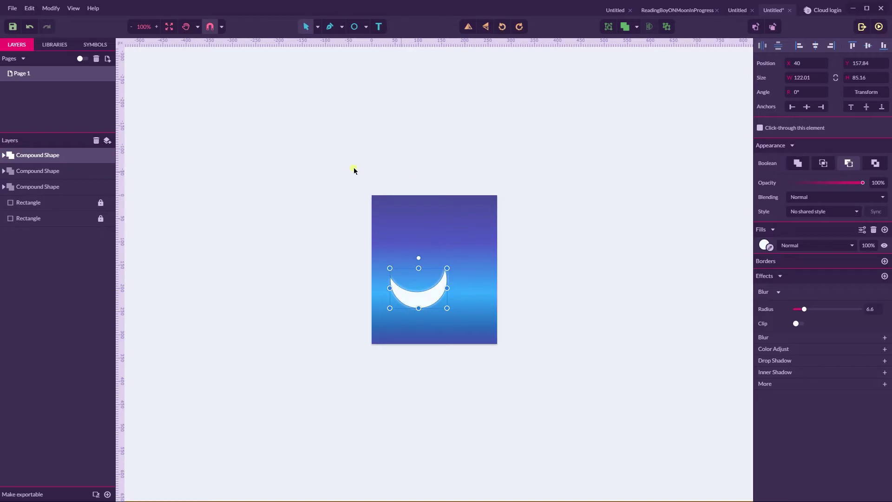
click(288, 197)
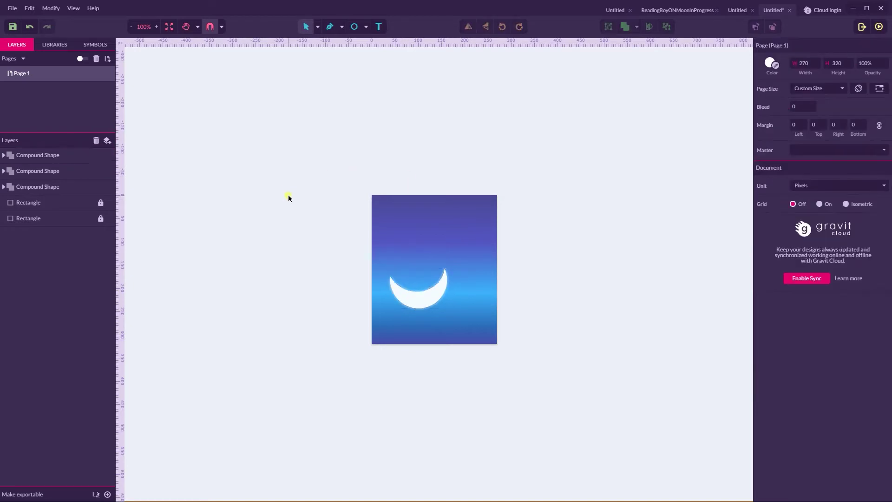
- Clone the lower blue band rectangle
click(44, 172)
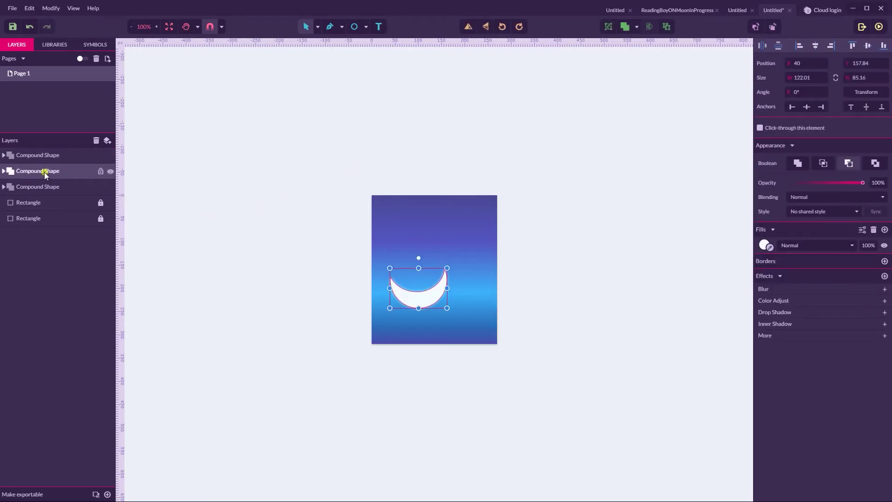
click(39, 203)
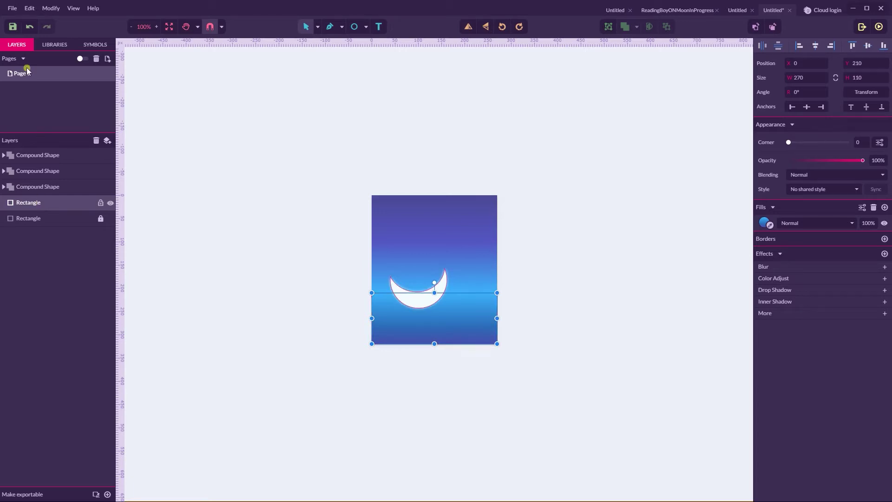
click(30, 8)
click(45, 159)
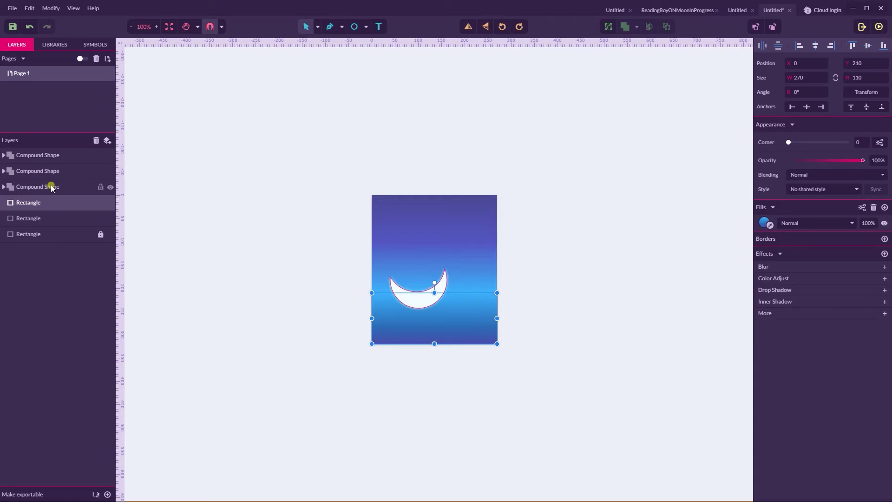
- Intersect the second moon copy with the rectangle clone, leaving the lower sliver
click(51, 185)
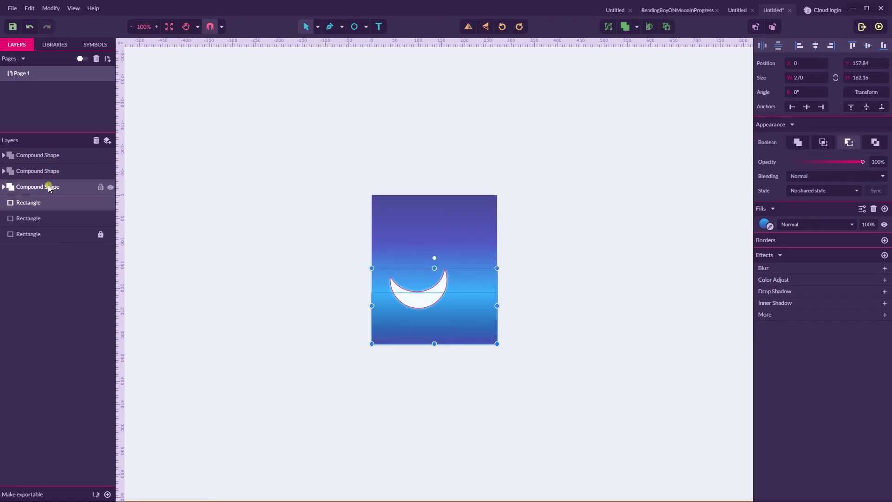
click(44, 170)
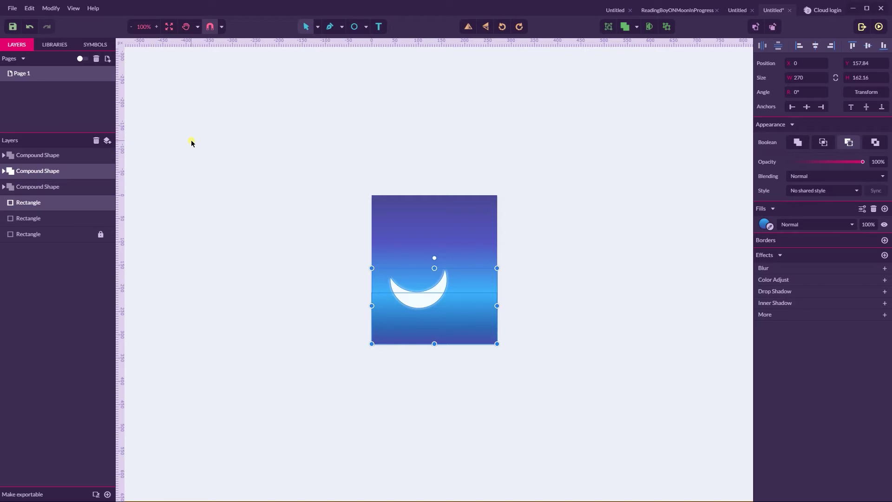
mouse_move(88, 168)
click(637, 26)
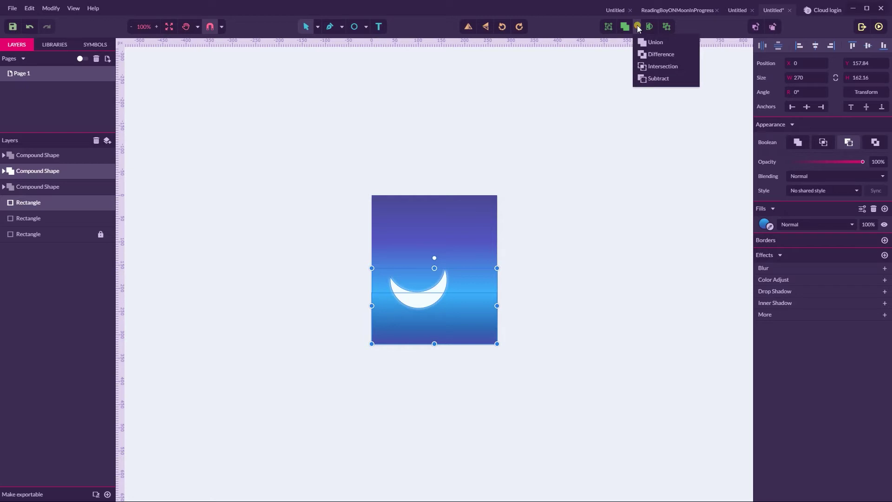
click(656, 69)
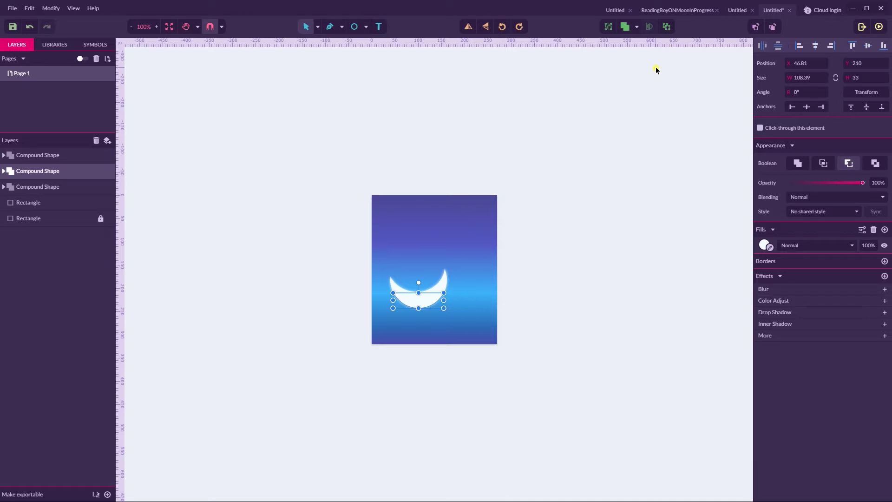
- Set the moon slice's fill to light blue #D3EAFF
scroll(455, 296, up, 4)
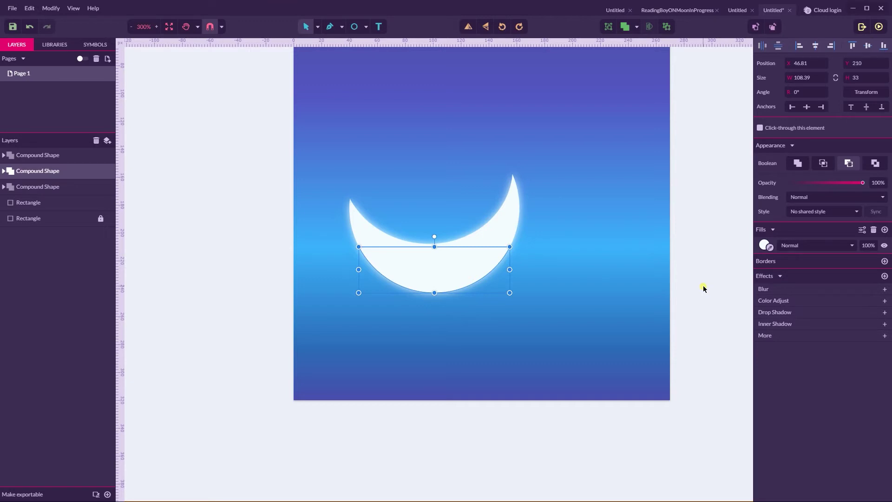
click(764, 245)
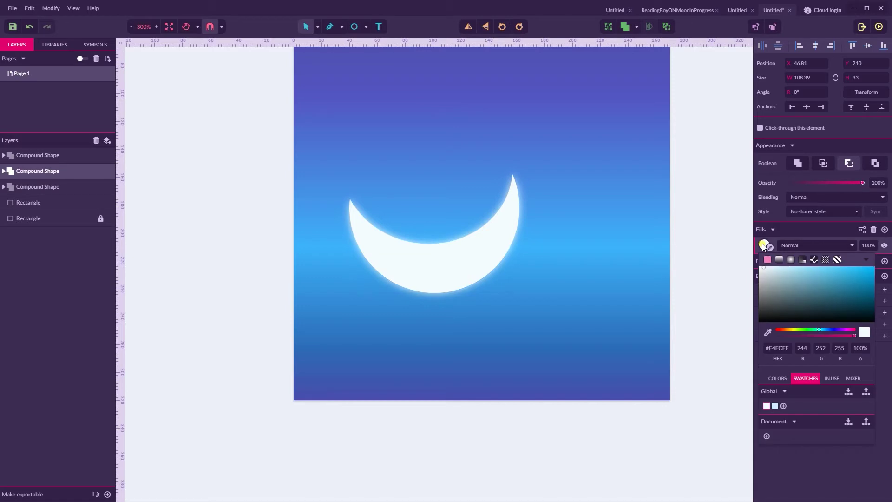
click(775, 406)
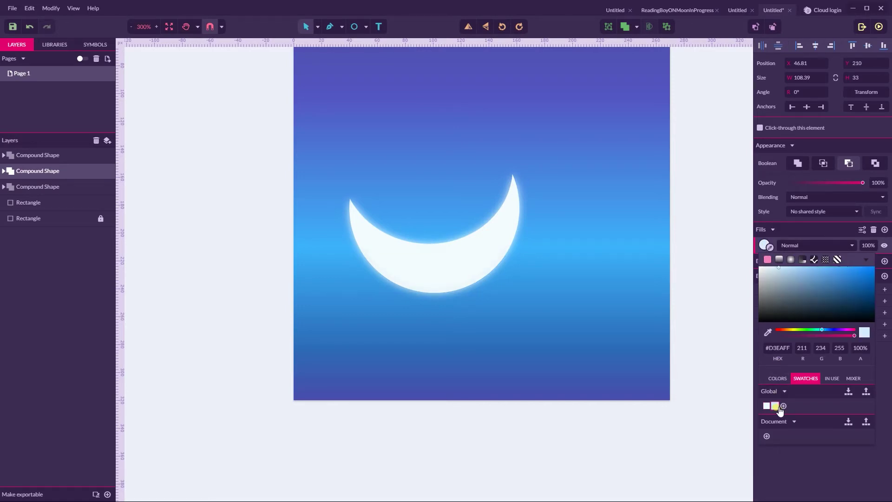
click(444, 262)
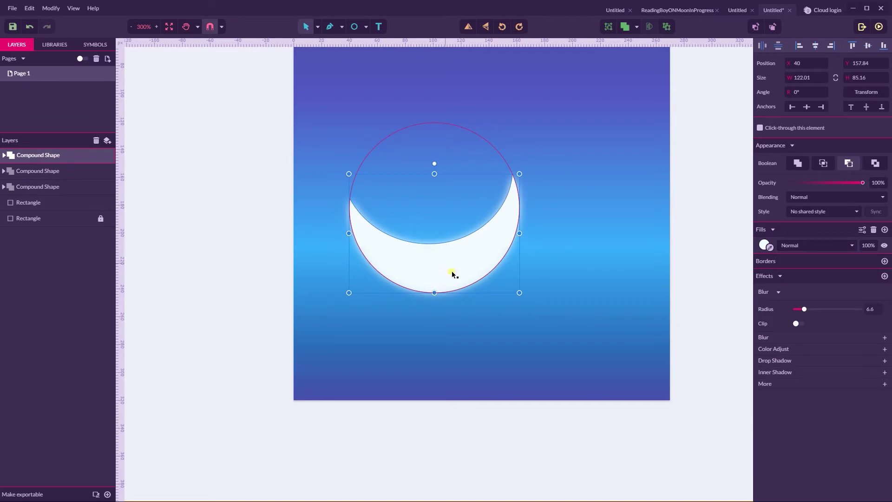
click(33, 171)
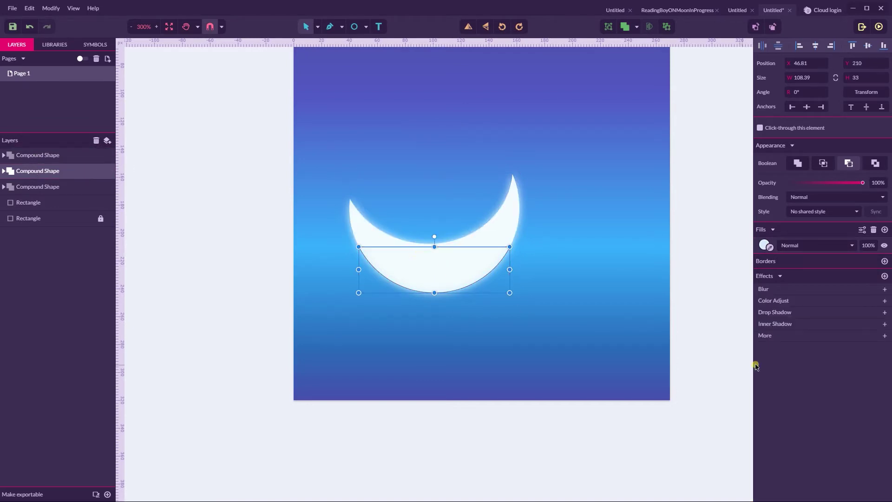
click(765, 244)
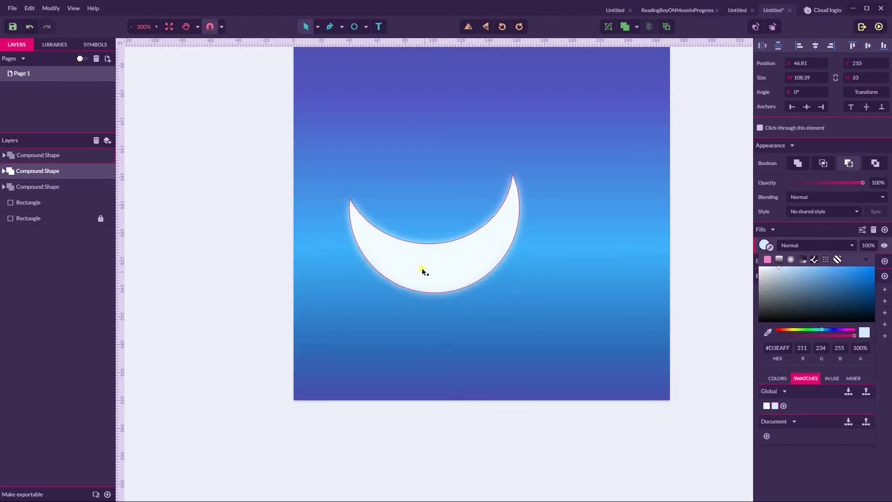
- Move the slice's layer above the glowing moon and set its blending to Multiply
drag(45, 172, 44, 152)
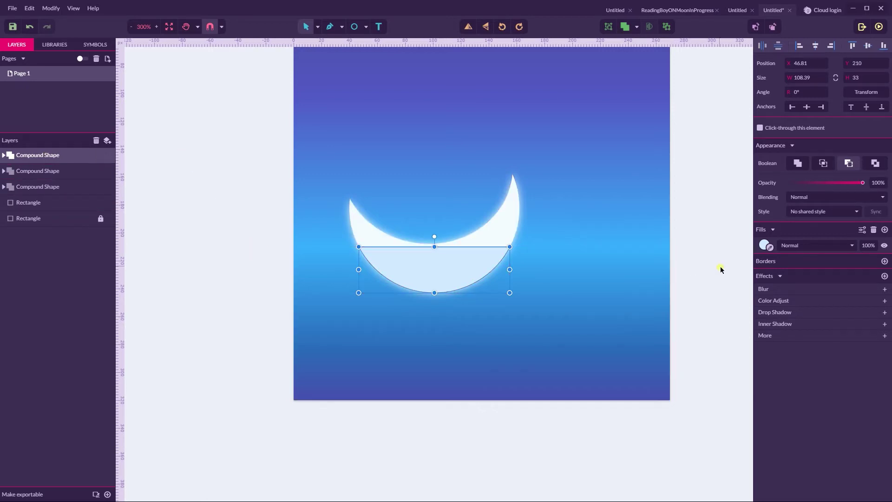
click(764, 246)
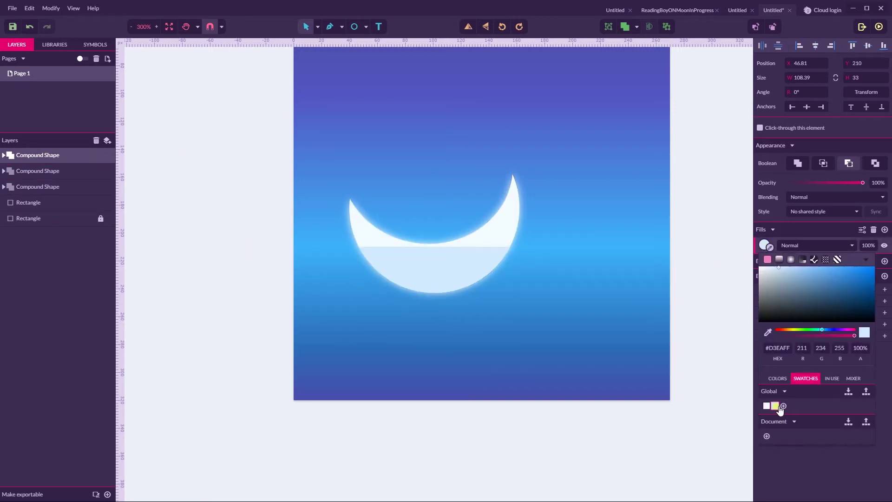
click(776, 356)
click(796, 197)
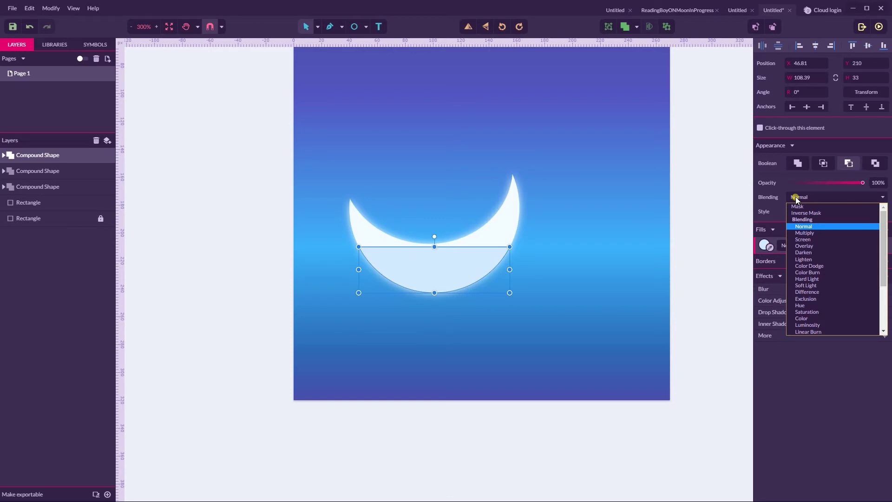
click(807, 233)
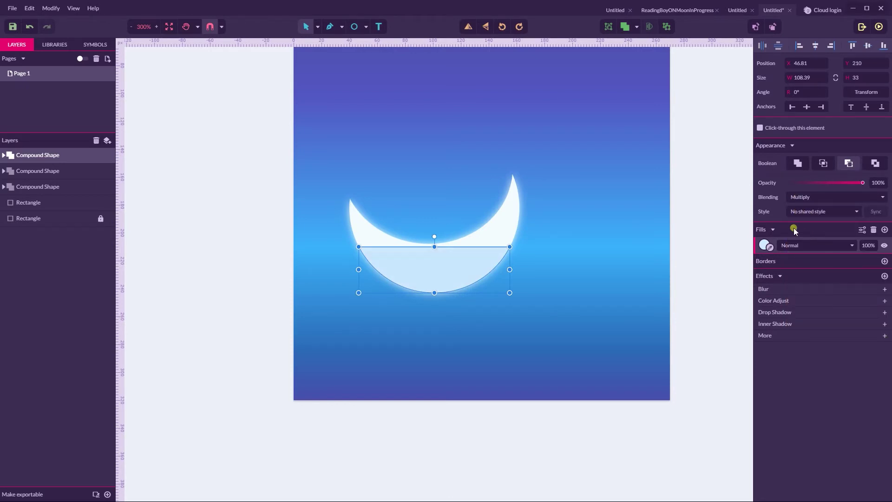
click(713, 155)
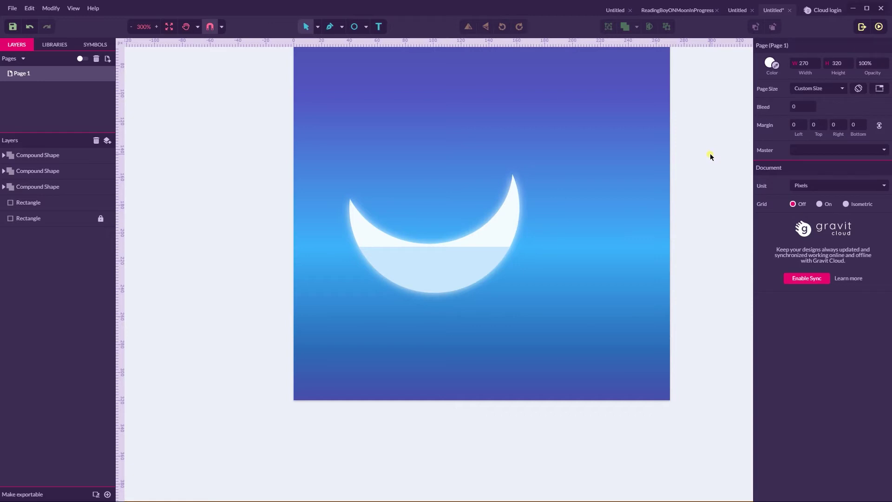
scroll(683, 183, up, 2)
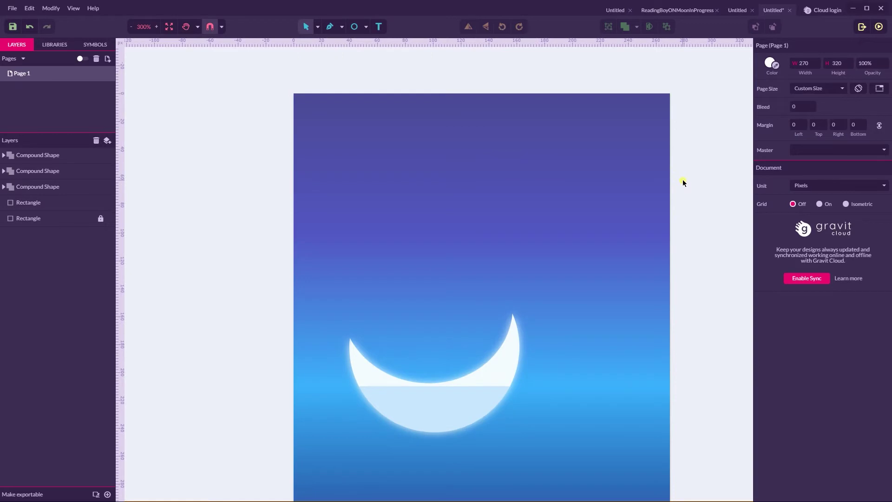
- Draw a 20 × 20 star above the moon
click(366, 27)
click(379, 104)
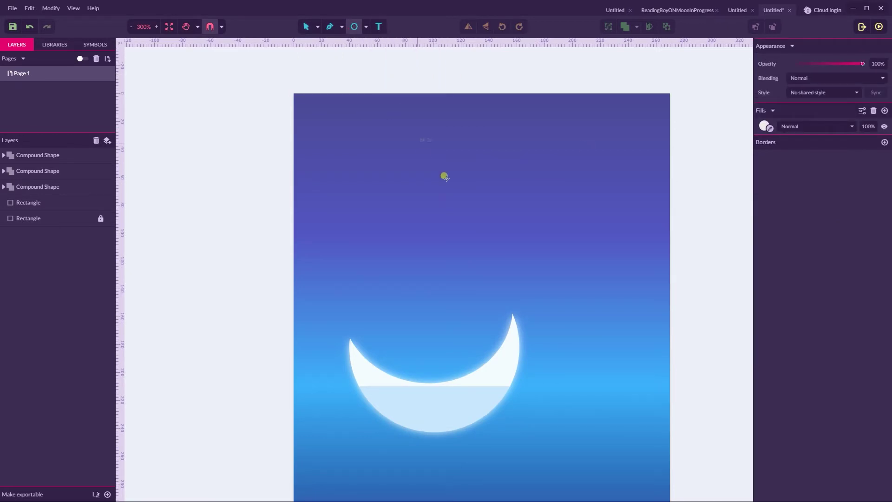
drag(514, 205, 532, 222)
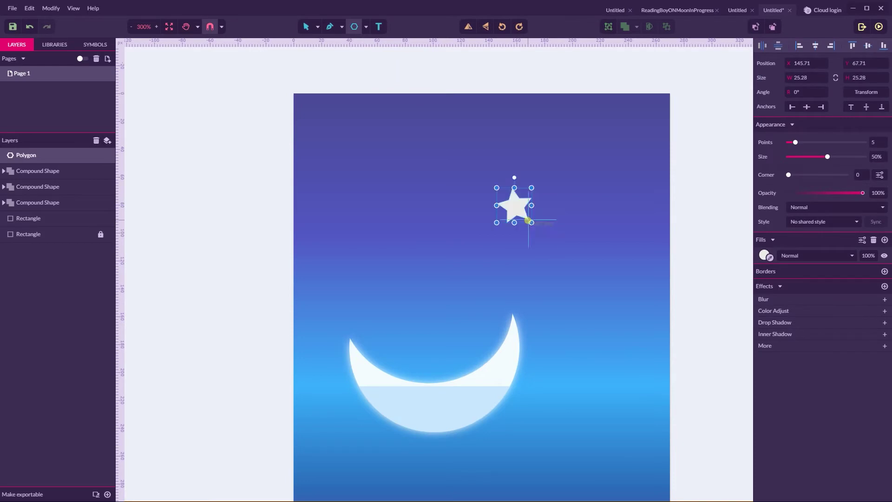
key(v)
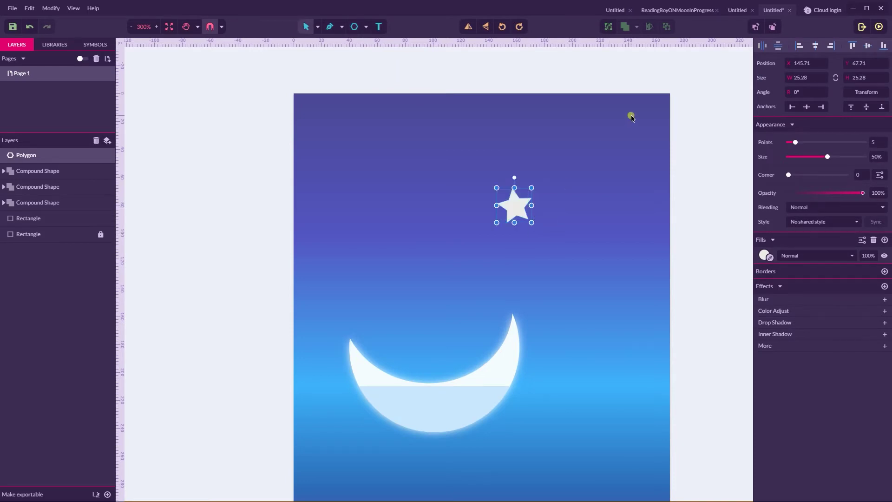
click(817, 78)
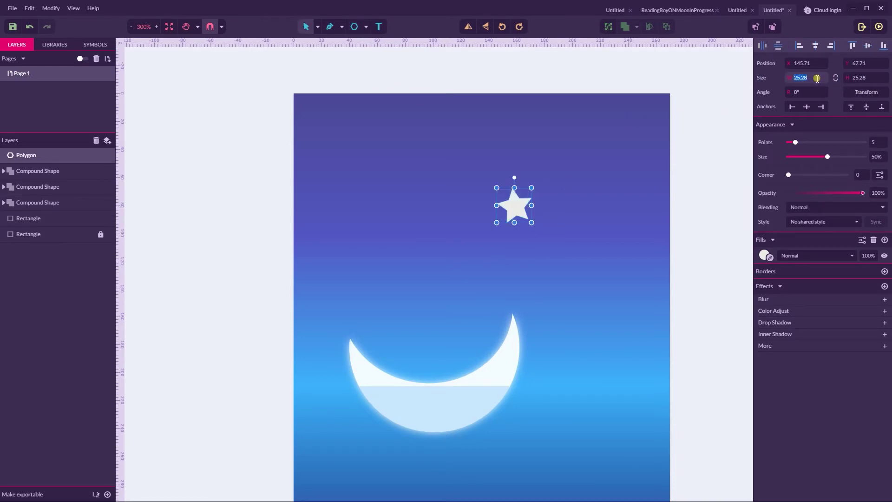
key(BackSpace)
text(20)
key(Tab)
text(20)
key(Return)
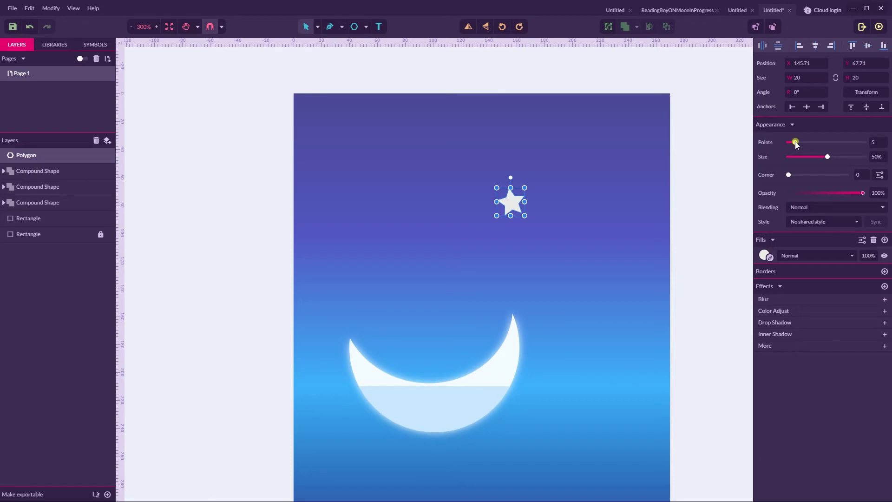
- Reduce the star to four thin points and clone it
drag(794, 142, 793, 142)
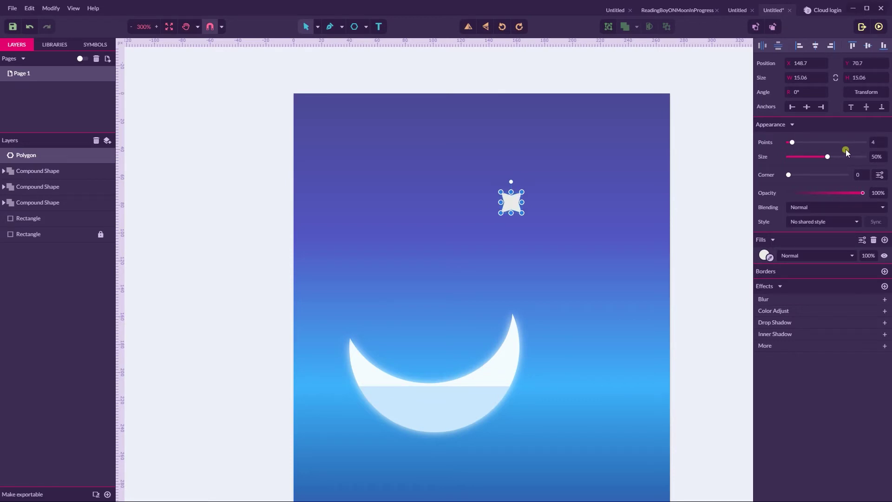
drag(829, 157, 803, 156)
click(712, 122)
click(511, 203)
click(29, 7)
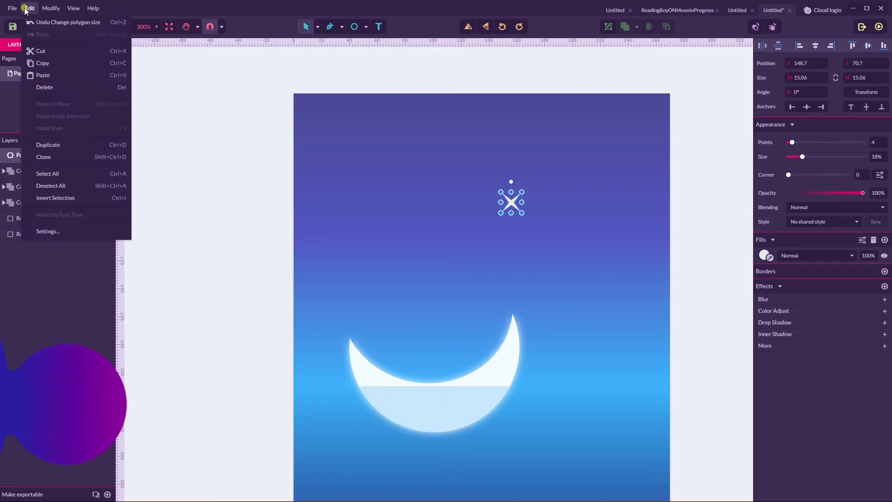
click(50, 160)
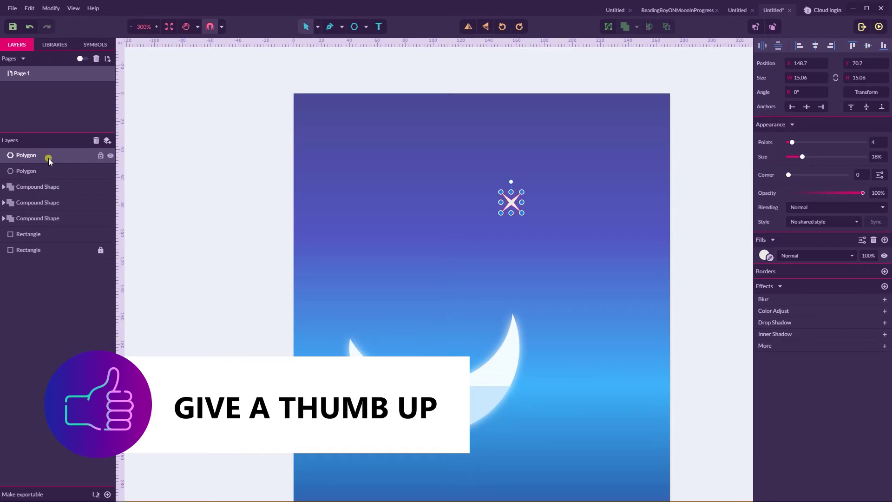
- Outline the clone's stroke at width 1 and slightly enlarge the inner star path
click(28, 8)
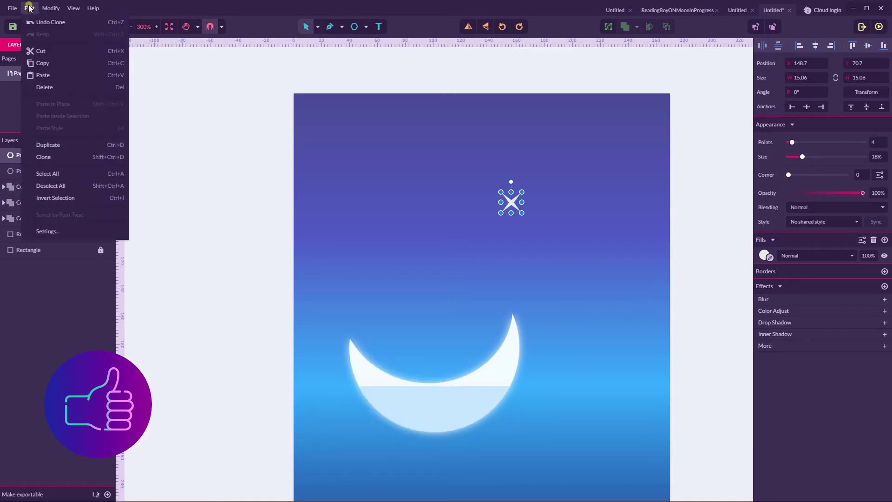
click(47, 8)
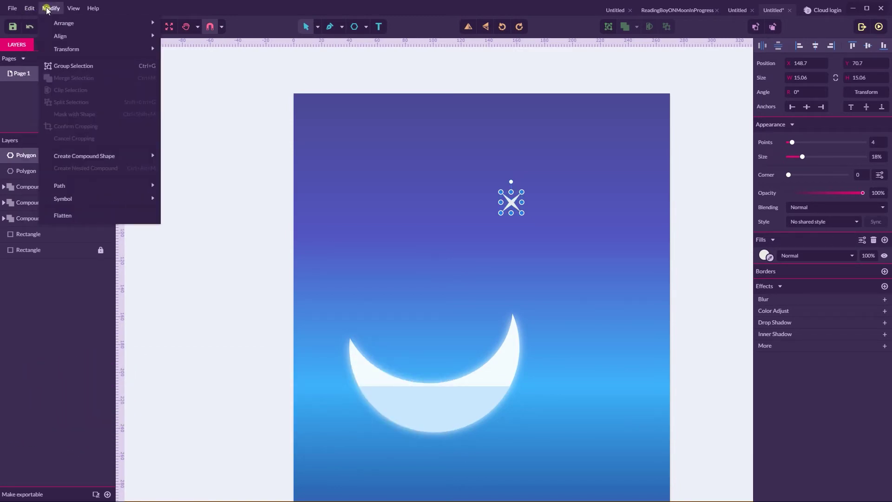
mouse_move(75, 185)
click(198, 252)
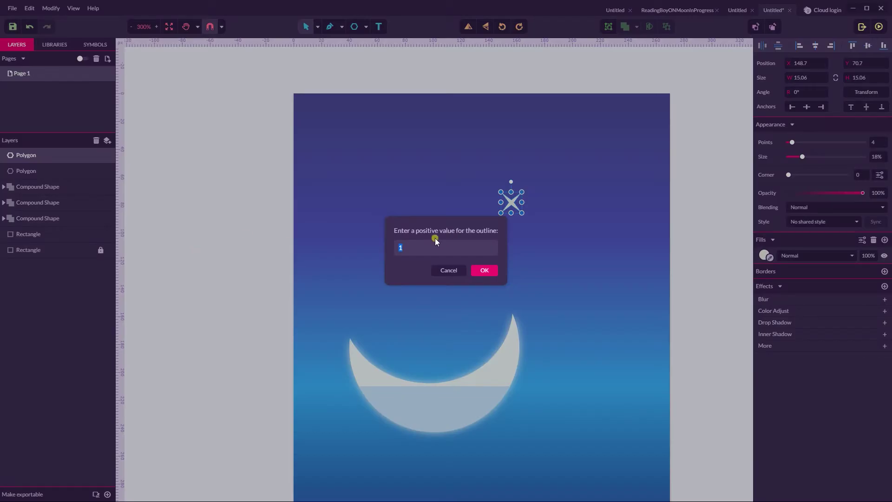
click(401, 245)
click(483, 270)
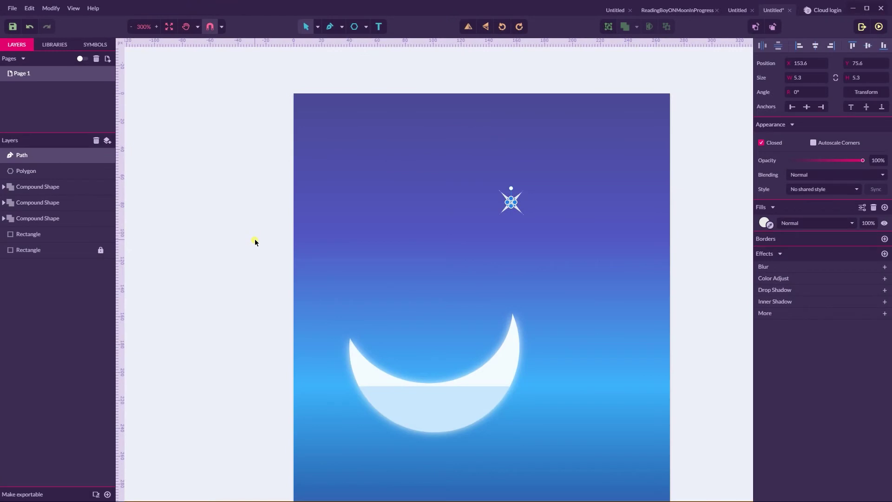
key(ctrl+2)
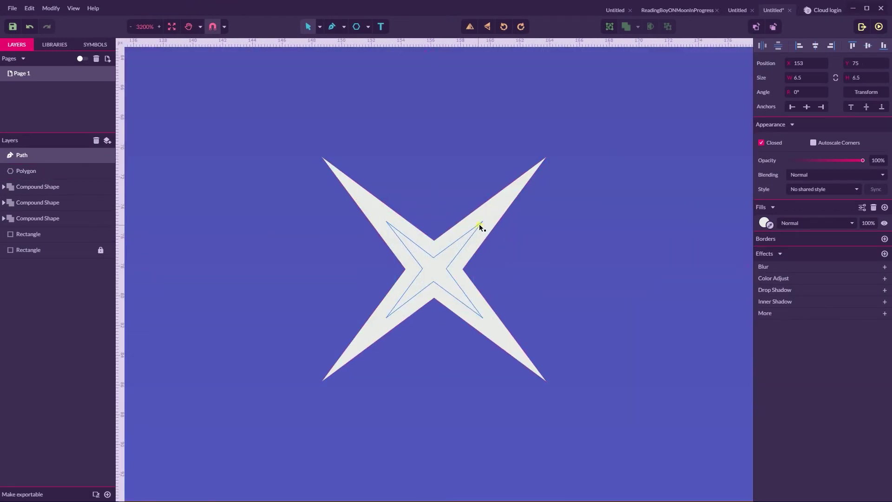
drag(478, 224, 515, 198)
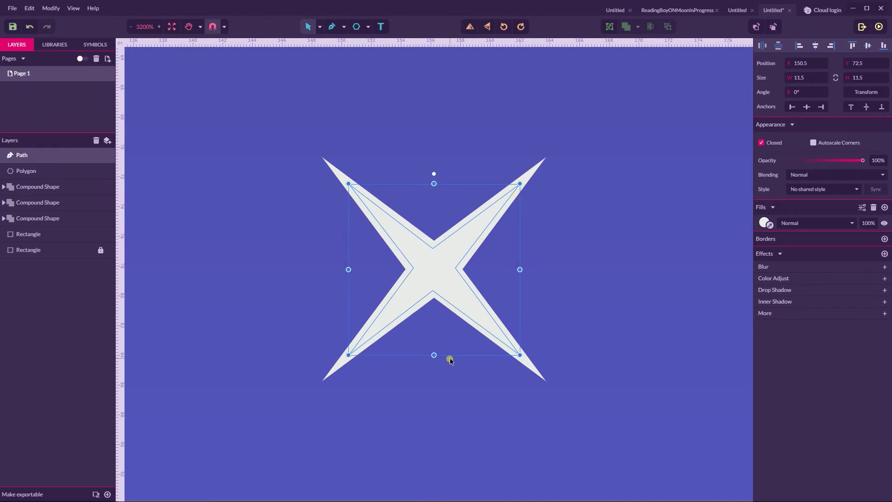
- Add a Blur effect of radius 12 to the inner star path
click(776, 267)
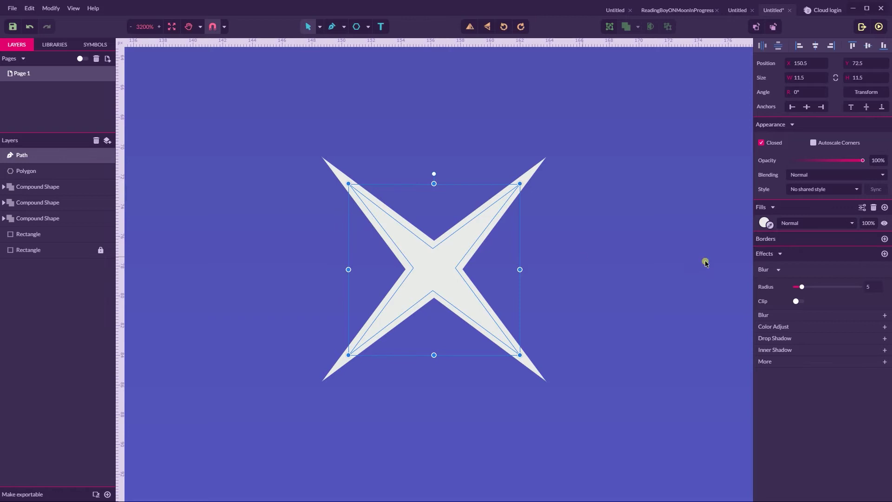
drag(801, 285, 828, 288)
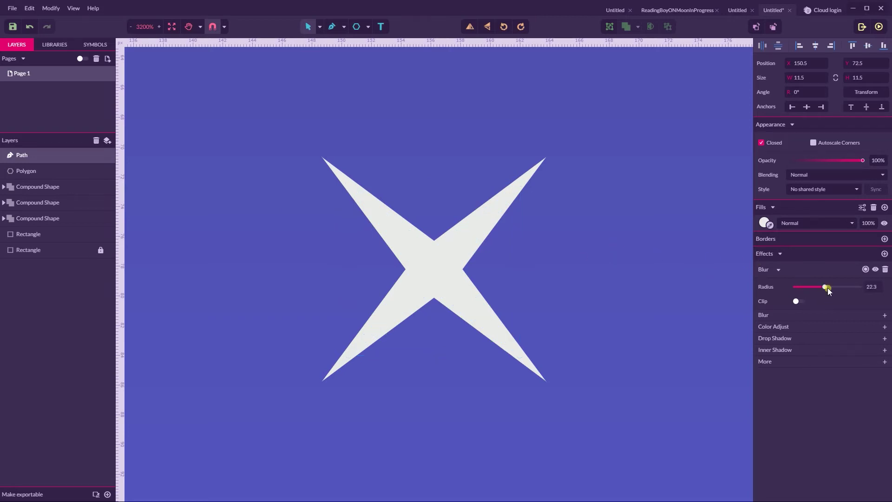
key(ctrl+minus)
key(ctrl+minus)
key(ctrl+minus)
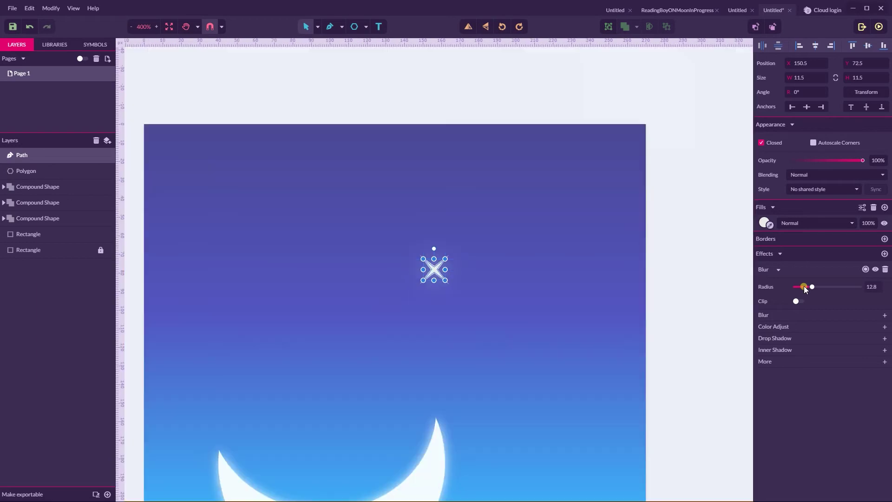
click(882, 287)
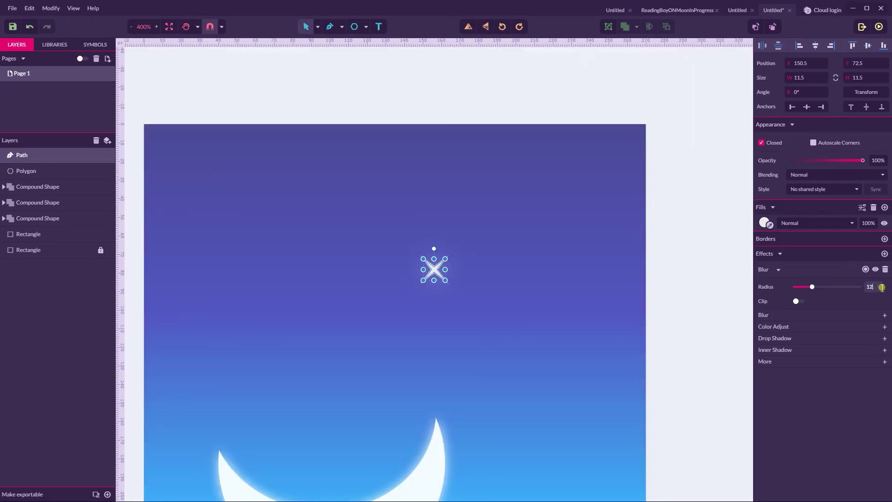
text(12)
key(Return)
click(729, 209)
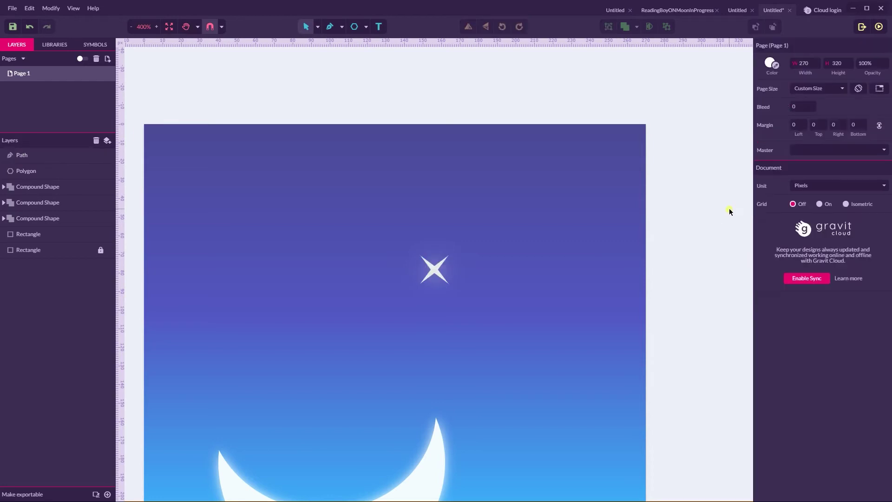
- Group the star polygon with its path, move it up-right and tilt it slightly
click(29, 170)
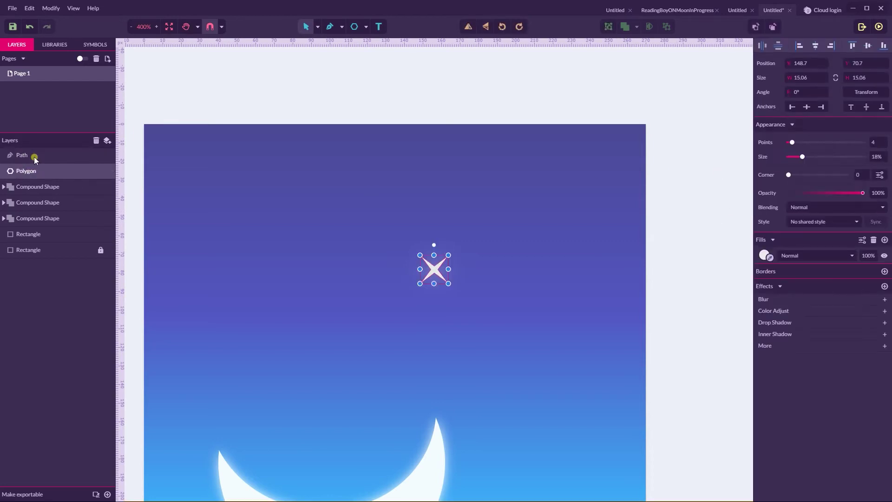
shift+click(33, 158)
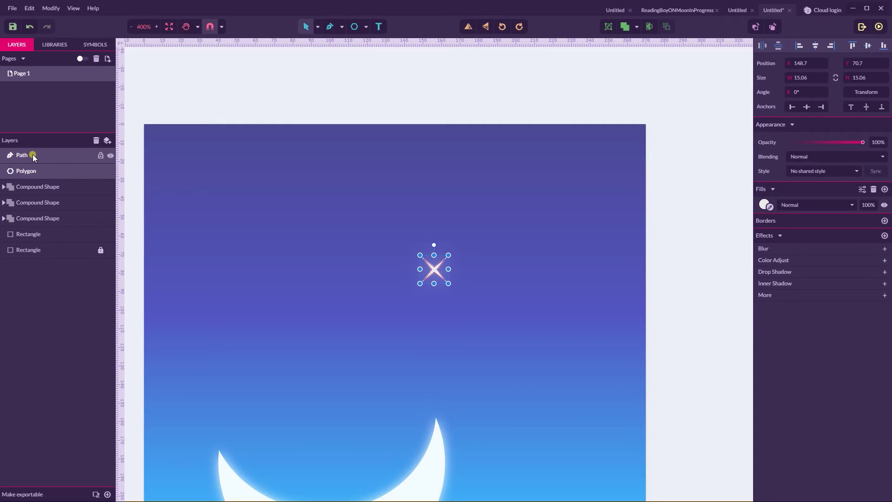
key(ctrl+g)
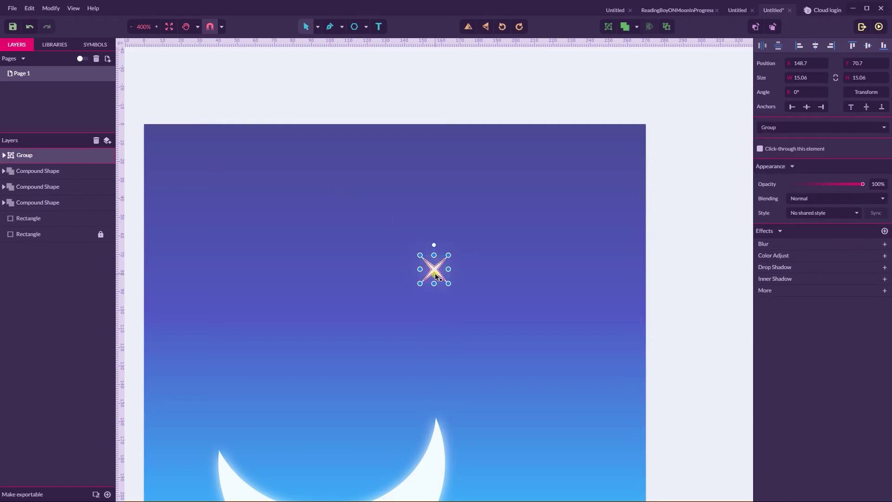
drag(435, 275, 534, 226)
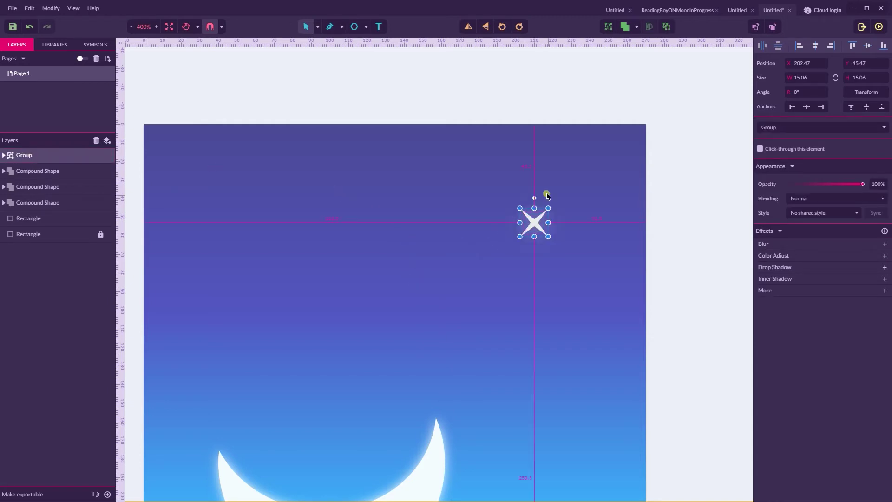
drag(534, 196, 543, 200)
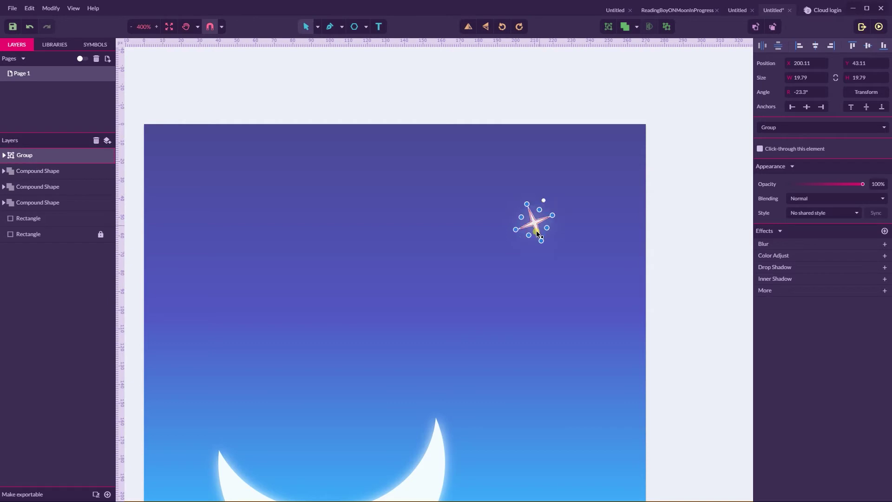
- Duplicate the star group into copies, rotating and spreading them across the upper sky
drag(537, 227, 294, 344)
drag(294, 344, 411, 190)
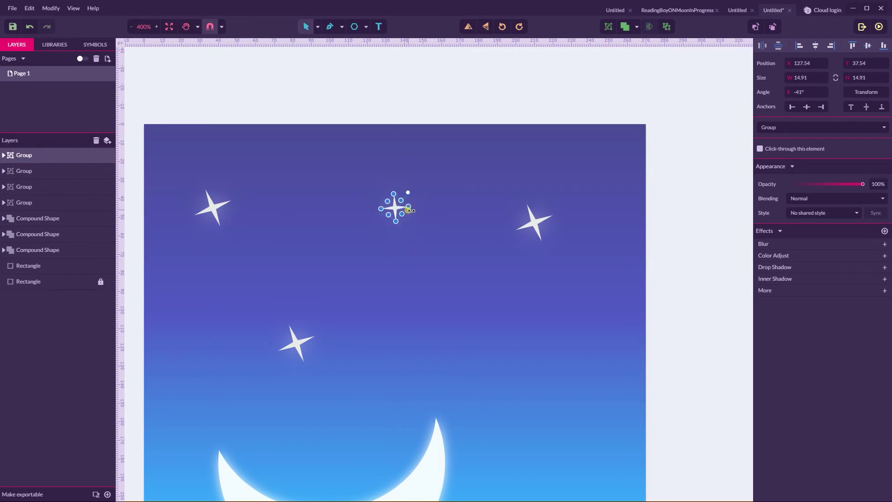
click(296, 343)
drag(306, 321, 257, 341)
drag(213, 206, 454, 330)
click(663, 175)
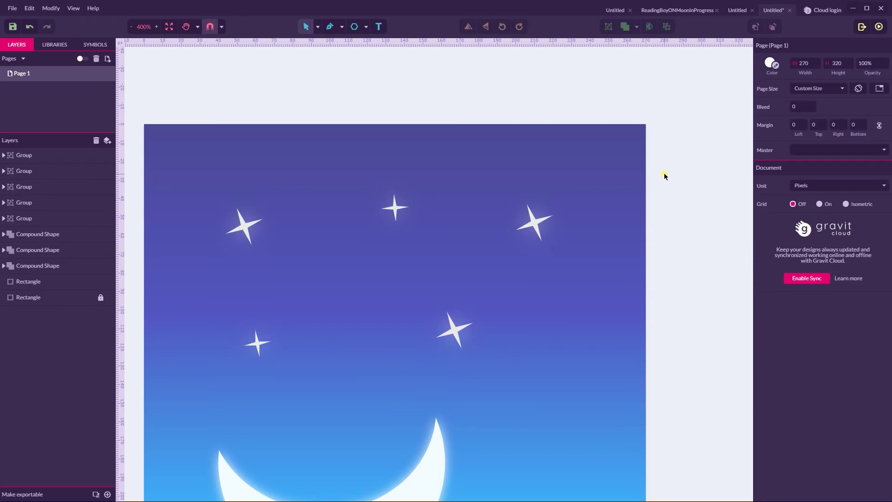
drag(535, 222, 557, 218)
drag(454, 330, 668, 225)
click(667, 225)
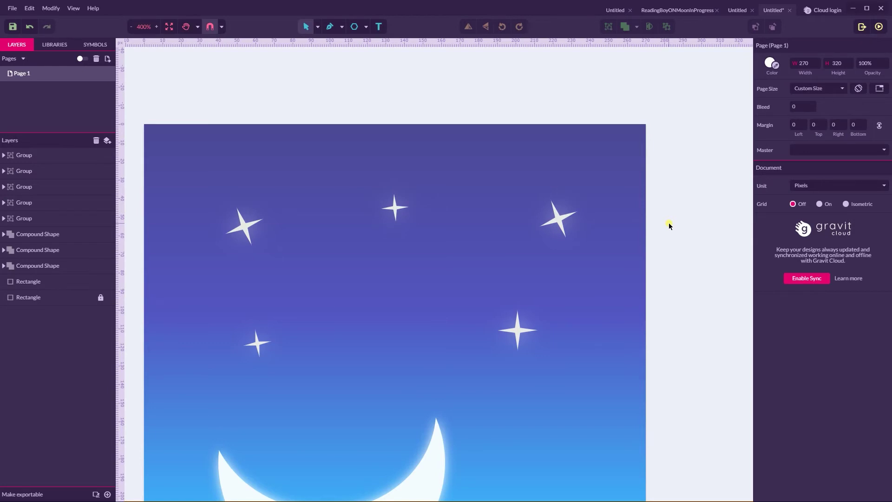
- Draw a small circle and duplicate it into overlapping cloud circles
click(365, 31)
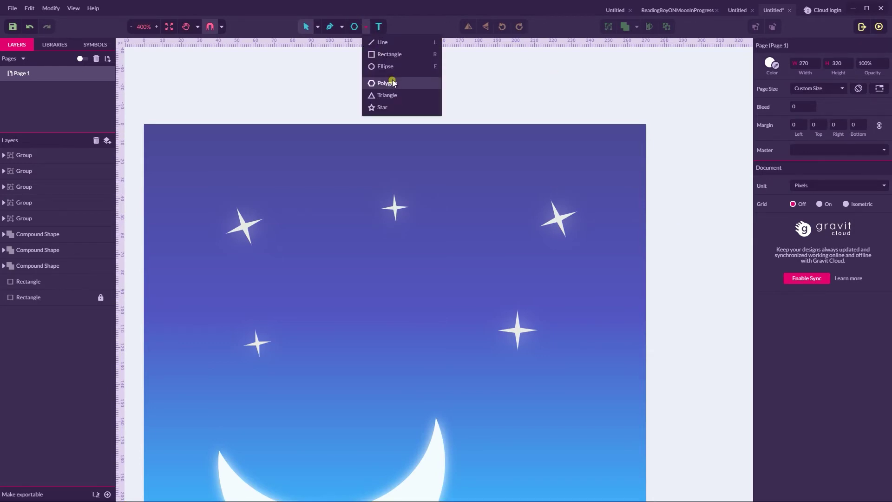
click(386, 66)
drag(330, 238, 363, 271)
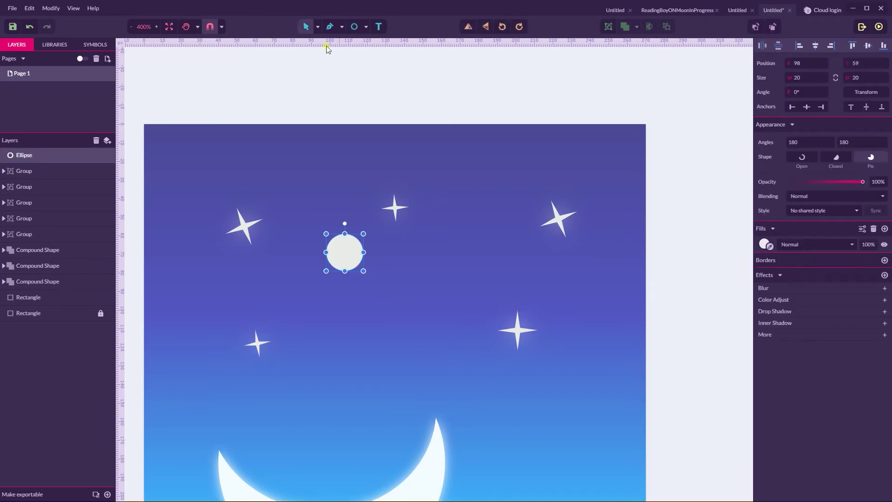
click(318, 26)
click(343, 50)
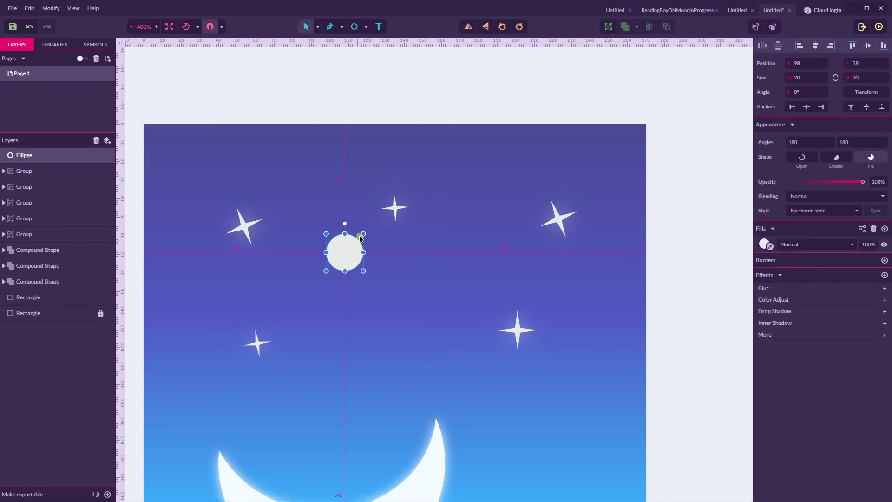
key(ctrl+d)
drag(364, 234, 314, 262)
key(ctrl+d)
key(ctrl+d)
key(ctrl+d)
key(ctrl+d)
key(ctrl+d)
key(Escape)
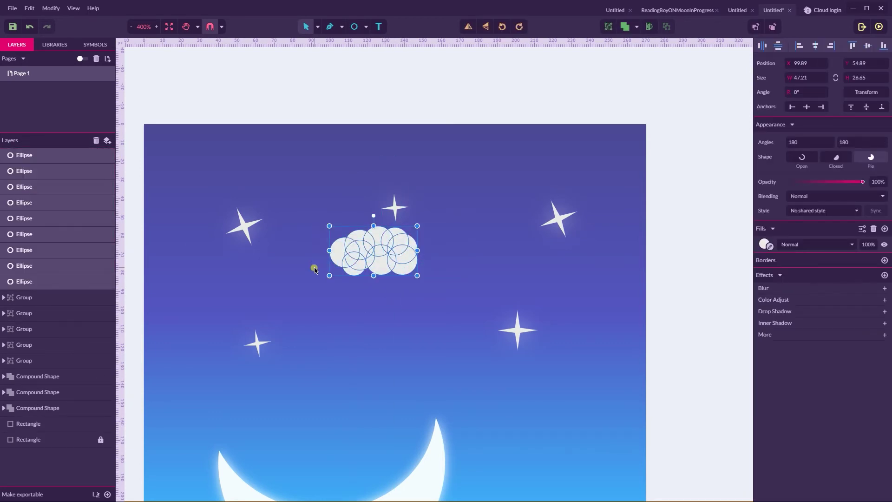
- Unite all nine circles into one cloud shape and move it down-left
click(351, 284)
click(365, 269)
drag(455, 239, 333, 277)
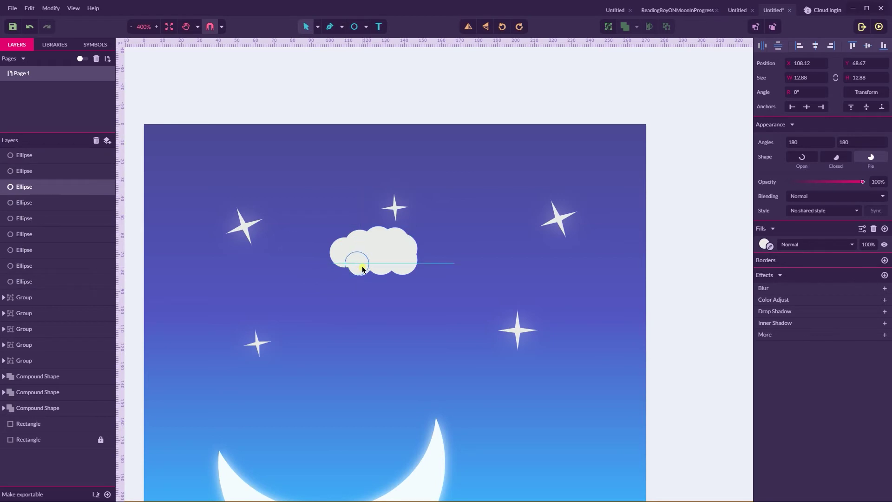
drag(464, 232, 483, 275)
click(377, 272)
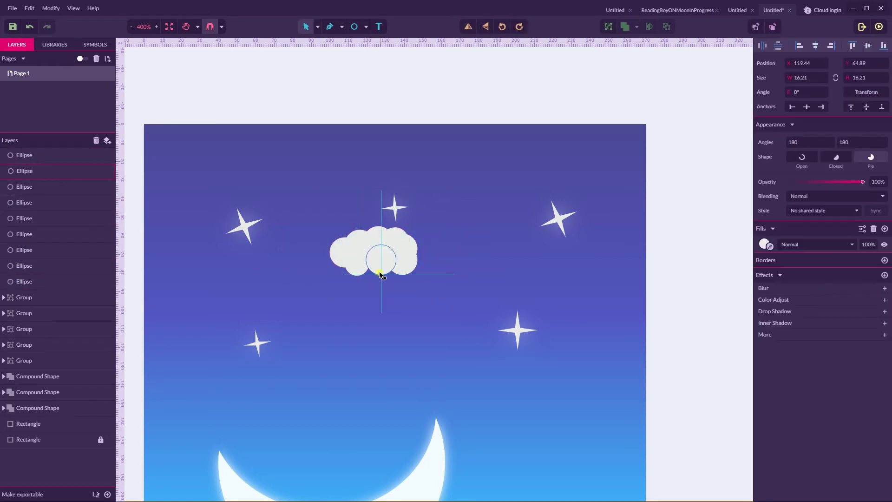
click(445, 239)
drag(460, 224, 318, 278)
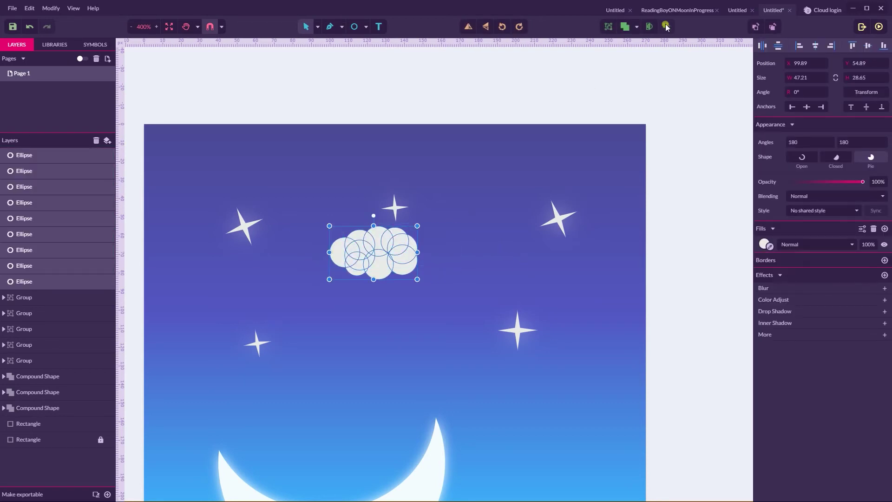
click(625, 28)
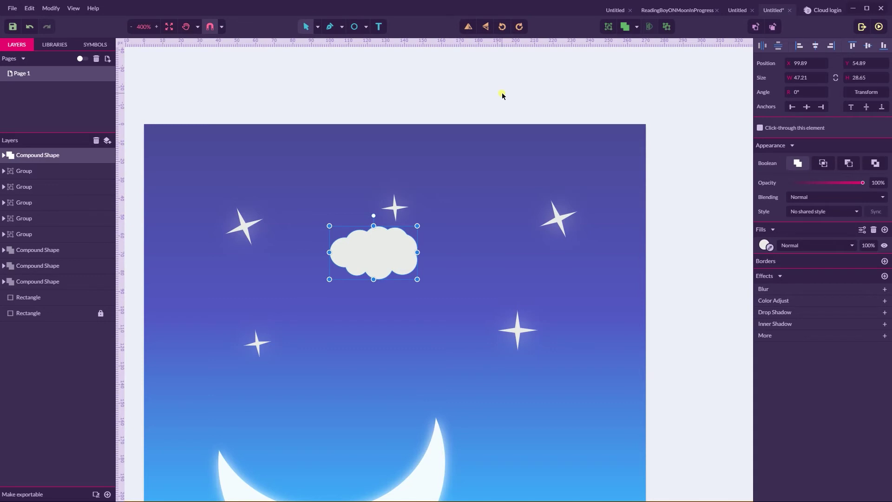
drag(378, 247, 295, 282)
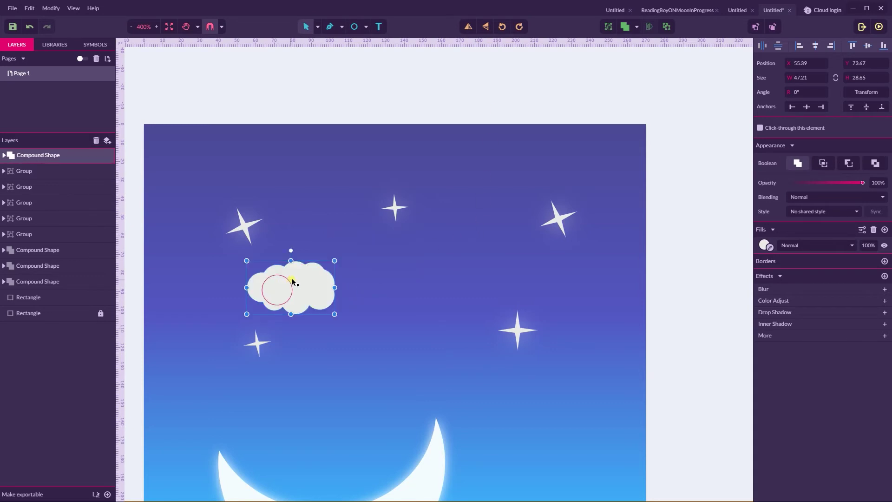
- Fill the cloud with a blue-to-white linear gradient at 30% opacity
click(765, 245)
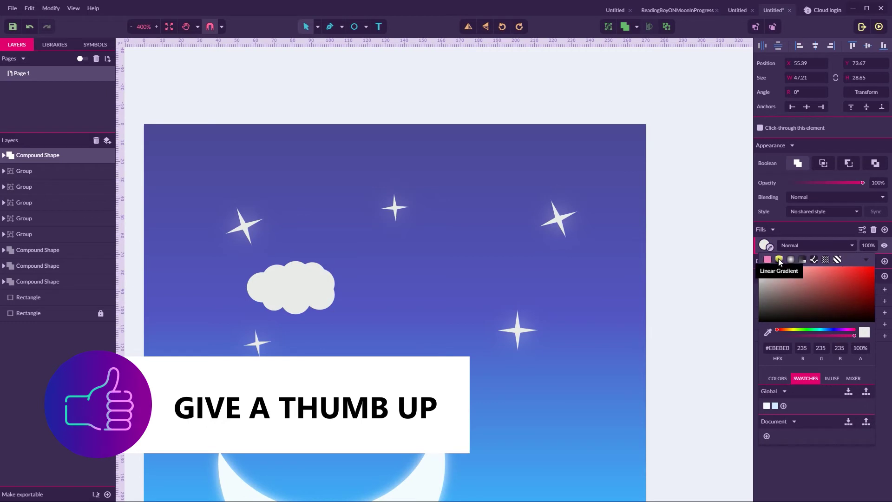
click(779, 259)
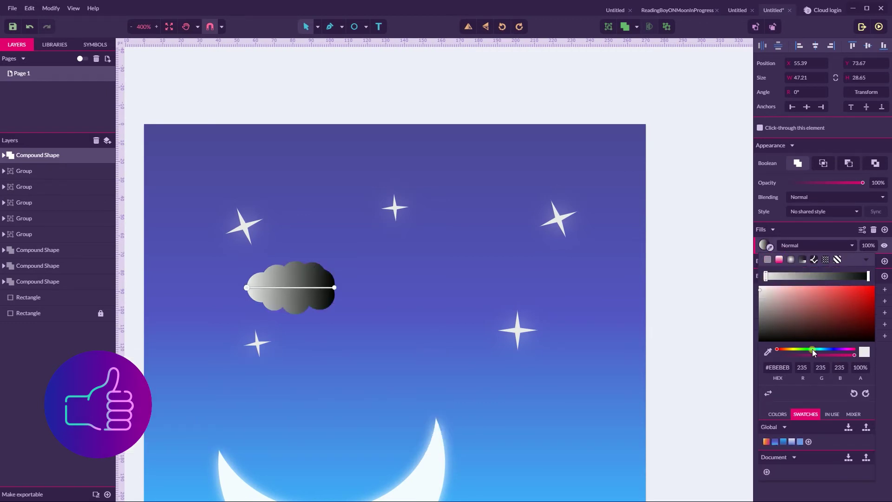
click(795, 444)
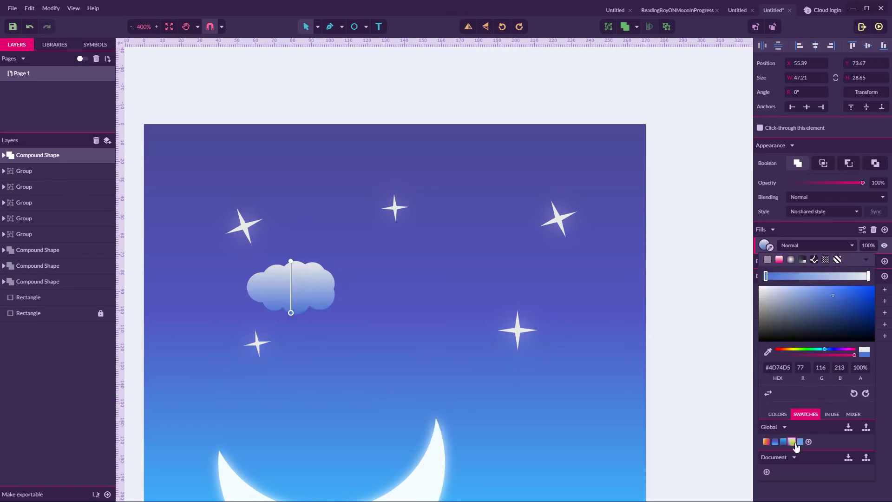
click(868, 277)
click(766, 277)
drag(863, 182, 810, 186)
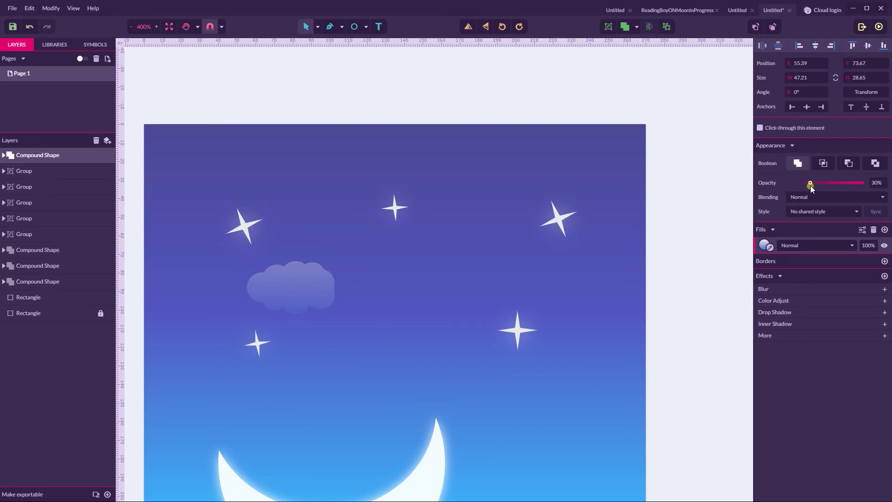
click(765, 336)
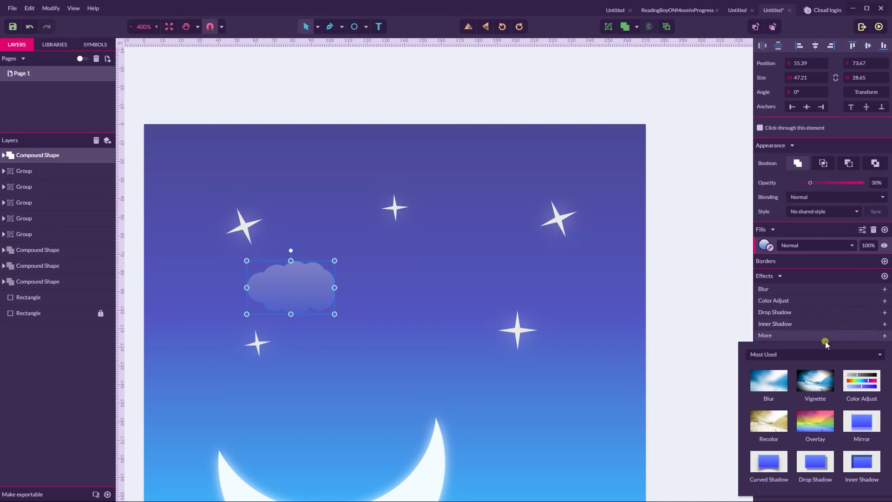
- Add a blended Overlay effect to the cloud with a gradient colour
click(754, 354)
click(756, 371)
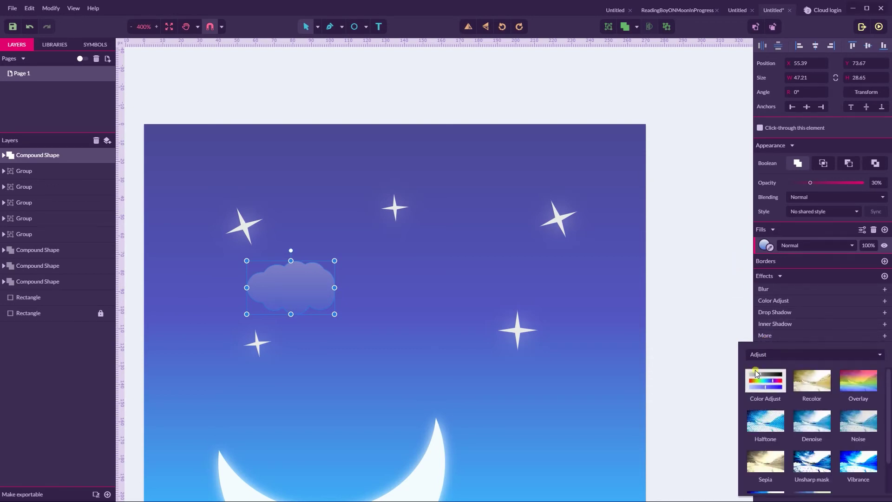
click(858, 379)
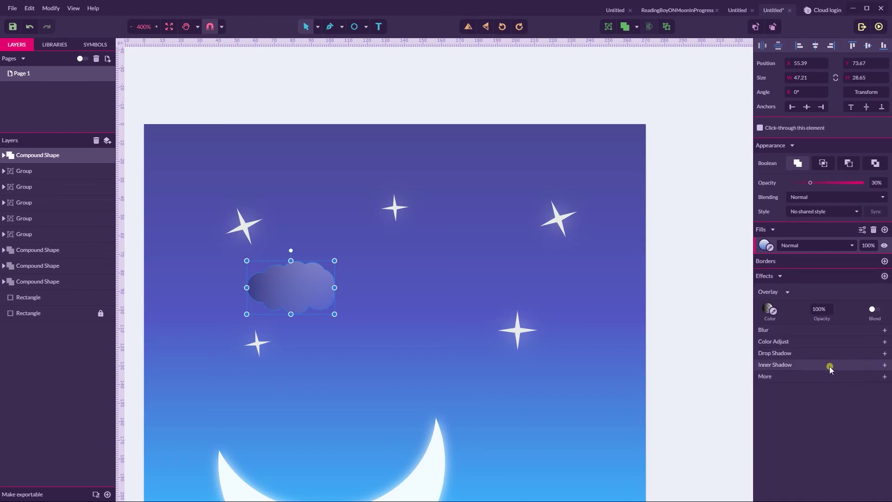
click(873, 309)
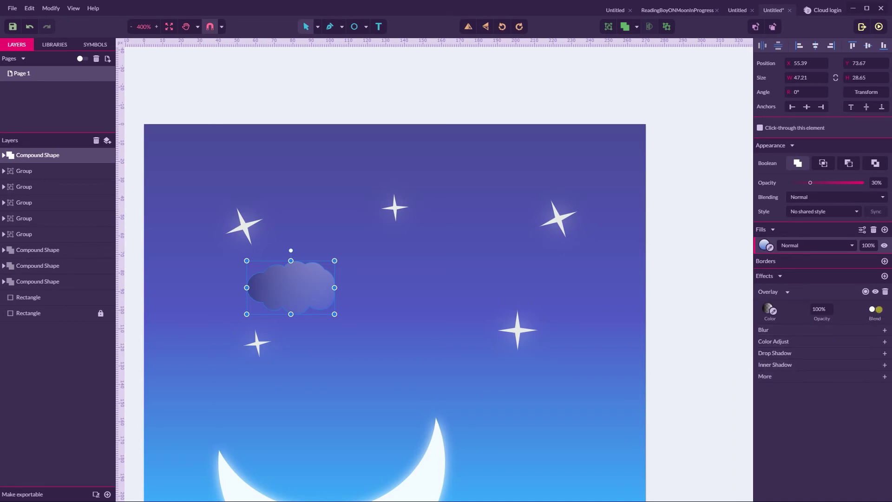
click(875, 310)
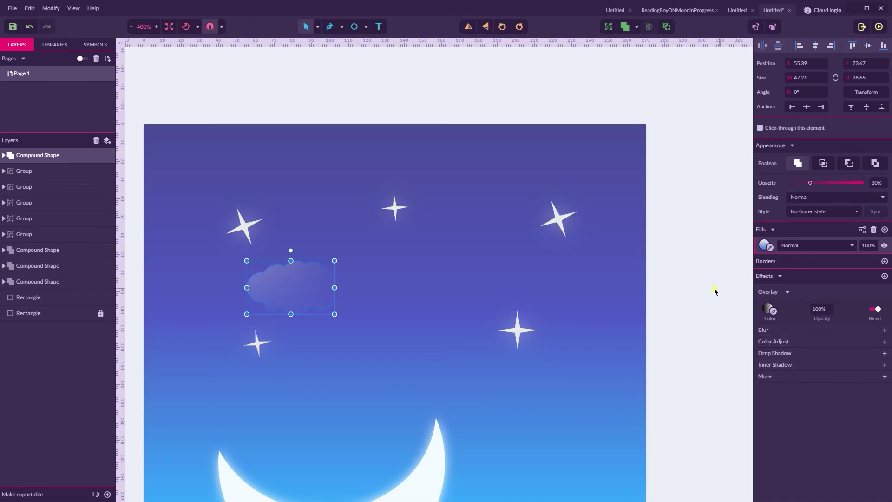
click(769, 308)
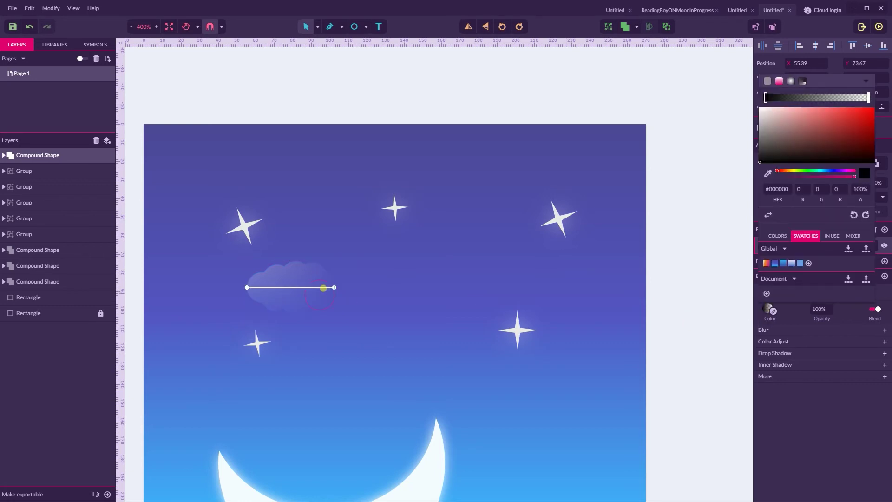
- Run the overlay gradient vertically from black at the cloud top to transparent white
drag(334, 288, 302, 267)
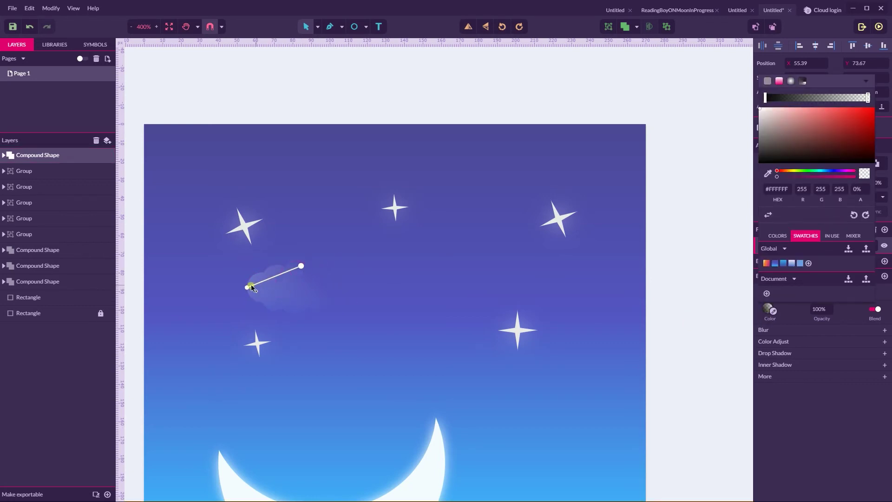
mouse_move(247, 287)
mouse_down()
mouse_move(300, 316)
mouse_move(297, 264)
mouse_move(296, 315)
mouse_up()
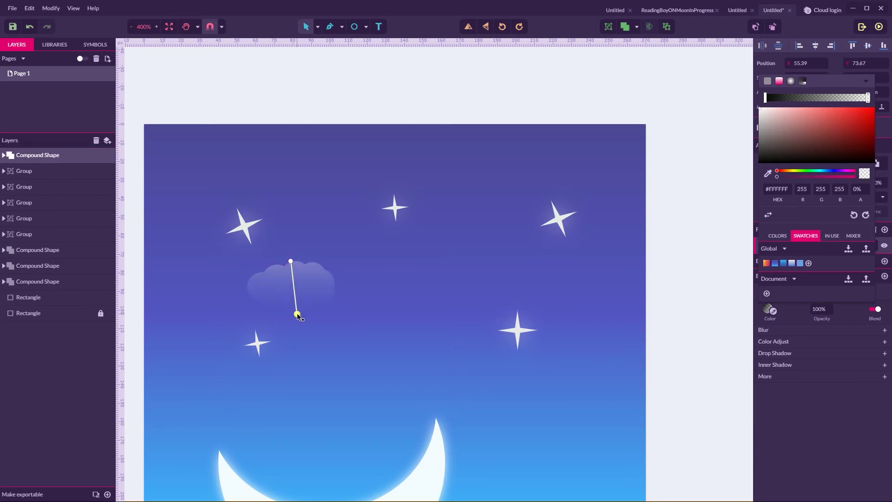
drag(292, 260, 295, 263)
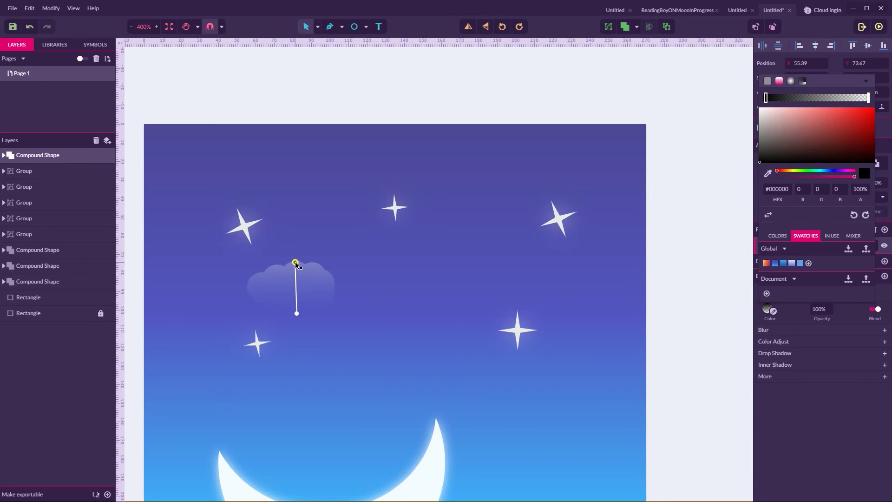
click(297, 315)
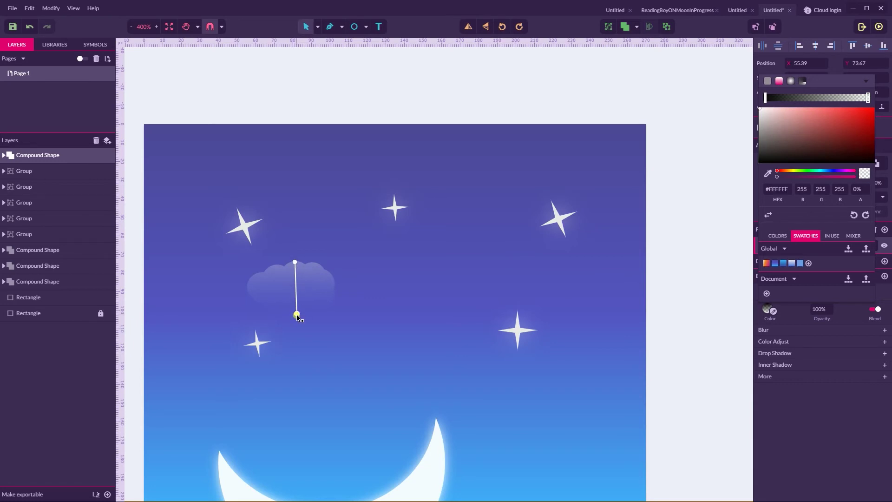
click(463, 107)
click(310, 296)
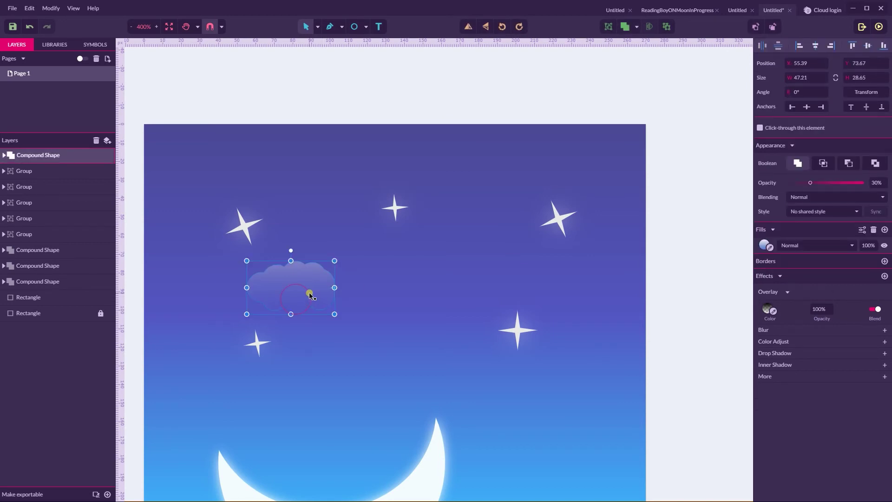
- Shrink the cloud, spread copies into three clouds, and nudge the upper-right star lower
drag(334, 260, 497, 207)
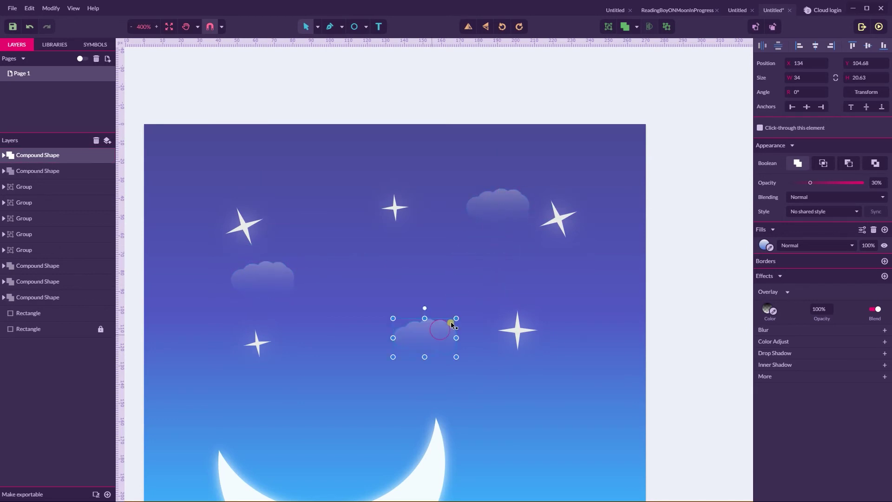
drag(451, 322, 451, 323)
click(668, 240)
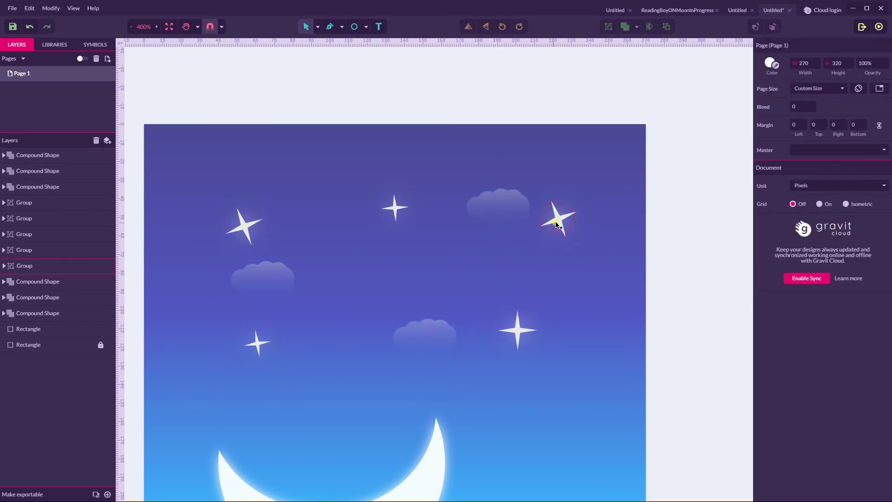
mouse_move(556, 225)
mouse_down()
mouse_move(582, 228)
mouse_move(570, 231)
mouse_up()
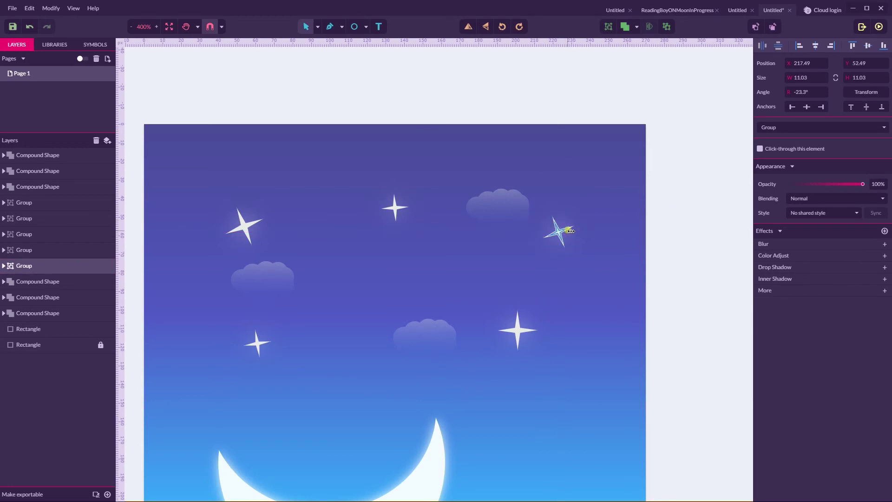
click(630, 216)
- Zoom out to view the whole page and add a blank Page 2
click(575, 231)
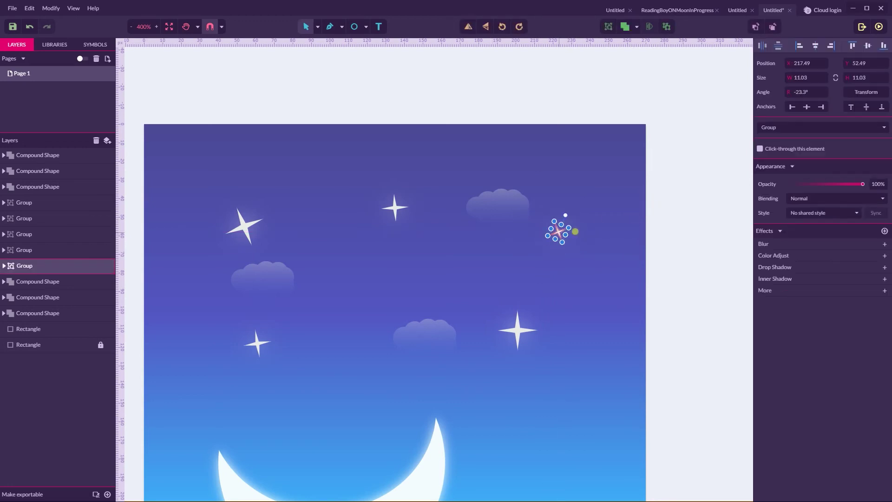
click(676, 207)
scroll(672, 216, down, 3)
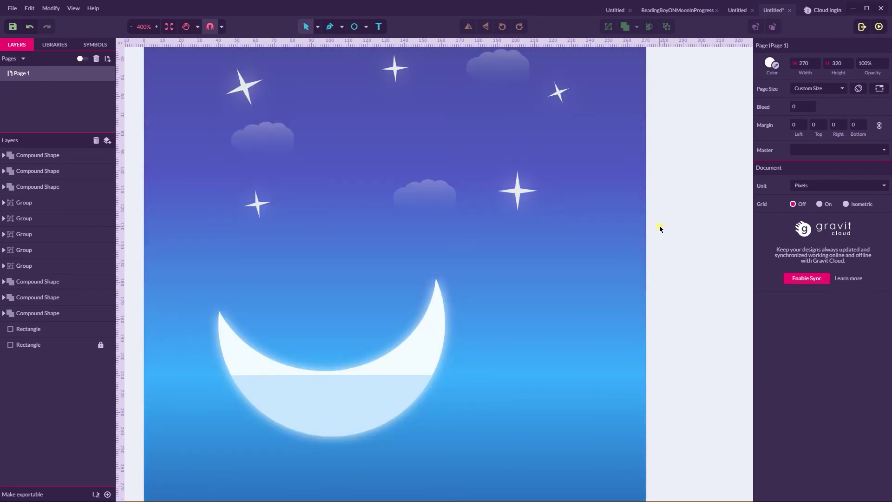
scroll(659, 225, up, 1)
drag(237, 129, 206, 107)
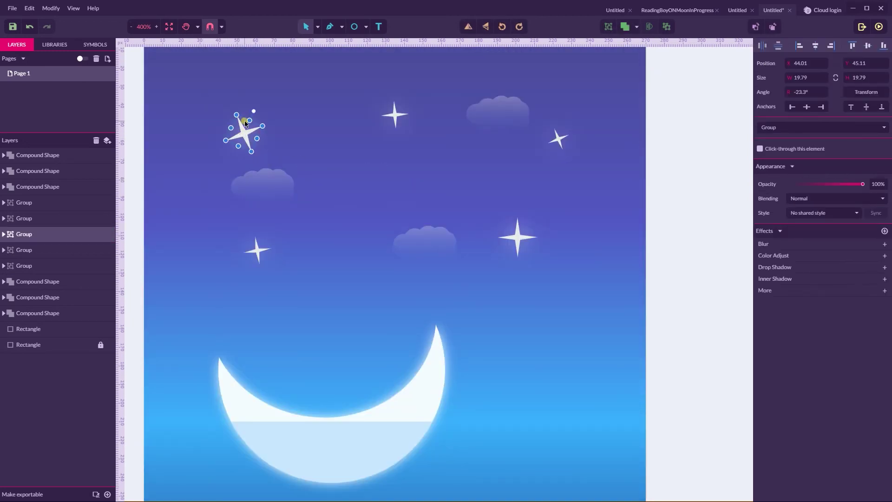
key(ctrl+minus)
click(234, 268)
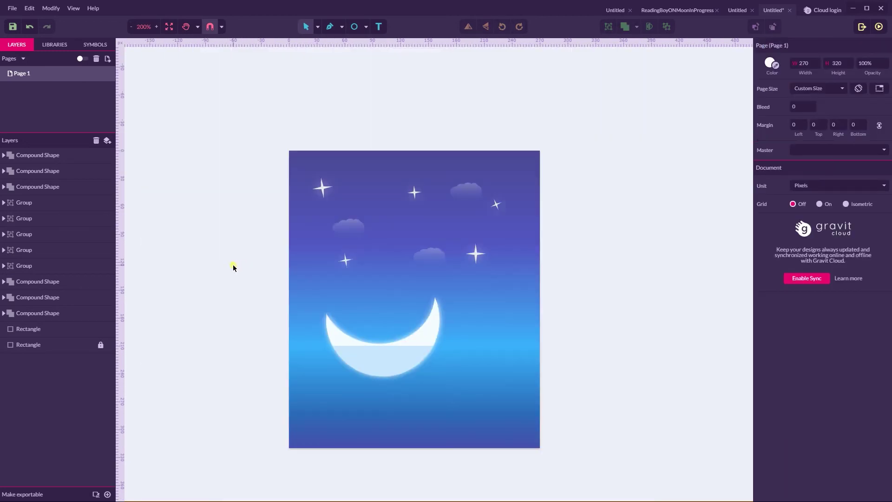
click(107, 58)
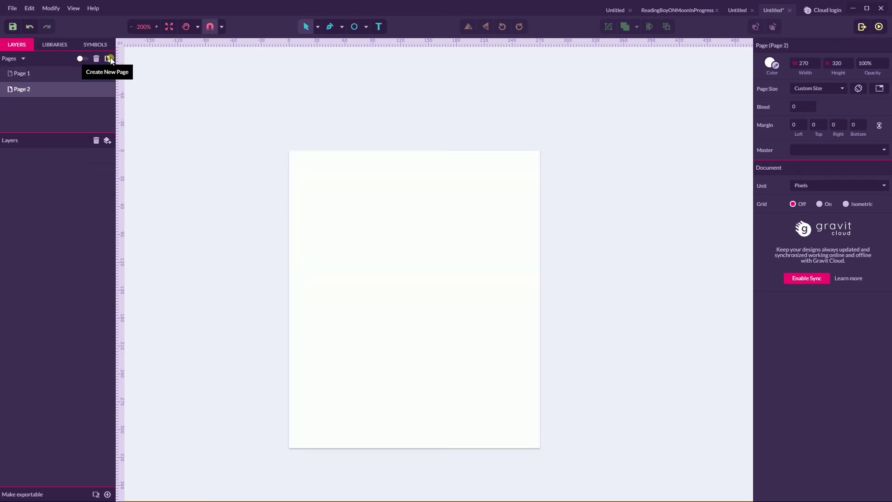
- Show both pages side by side and place the BoyReading sketch image on Page 2
click(81, 61)
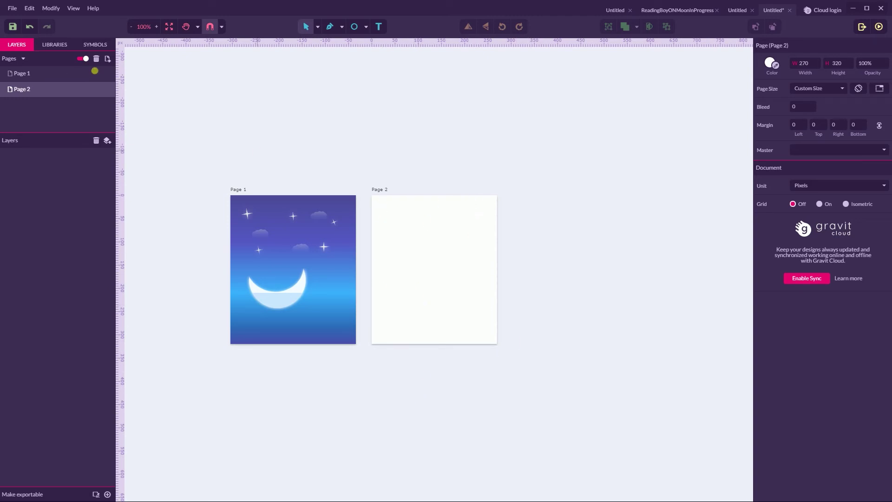
click(11, 8)
mouse_move(36, 148)
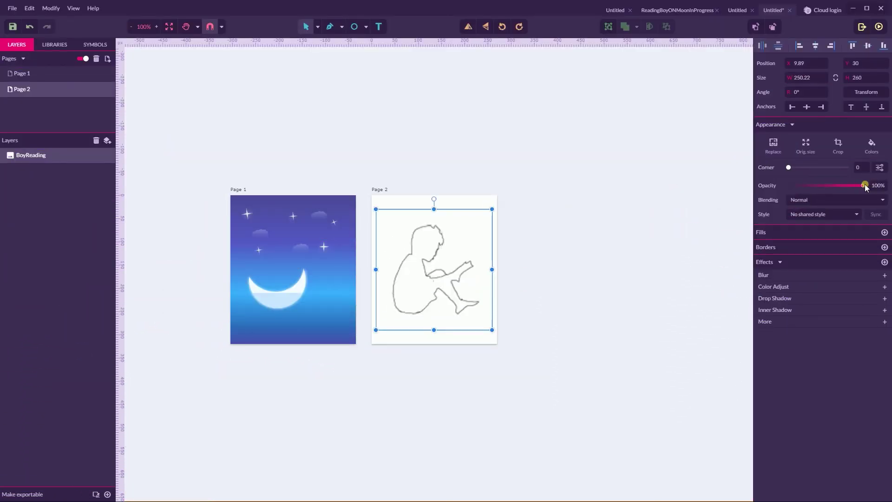
- Fade the boy sketch to 50% opacity and lock it as a tracing reference
drag(865, 188, 825, 190)
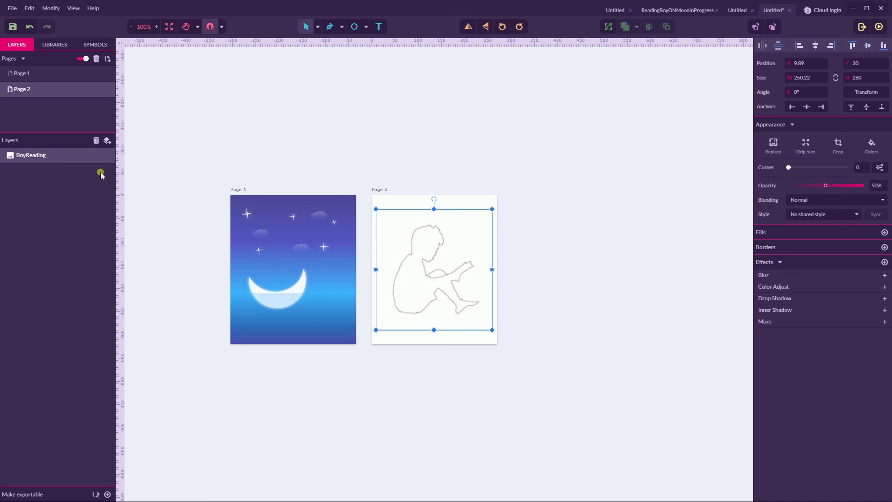
mouse_move(100, 158)
click(100, 156)
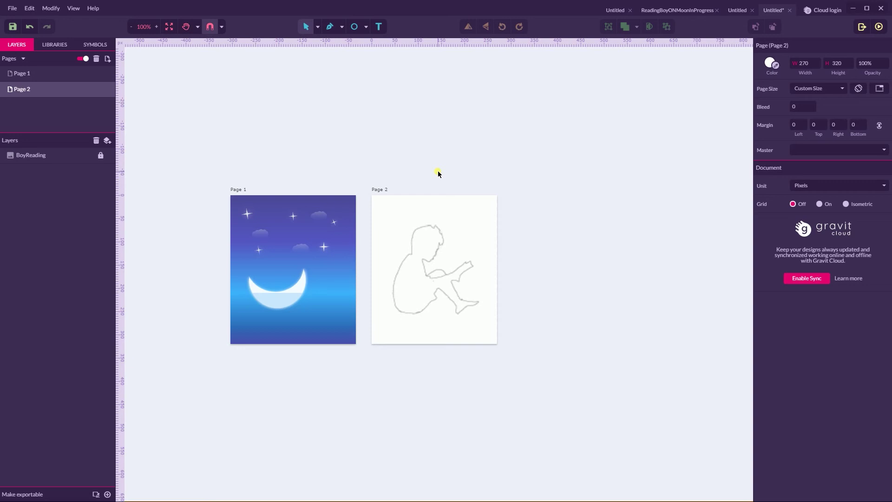
scroll(438, 171, up, 5)
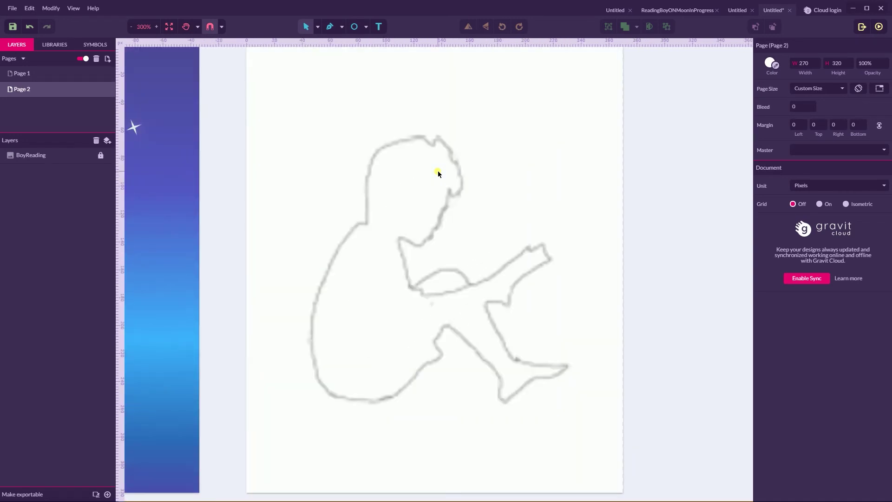
- Trace the boy's outline anchor by anchor from the neck, up the face and over the head
click(330, 27)
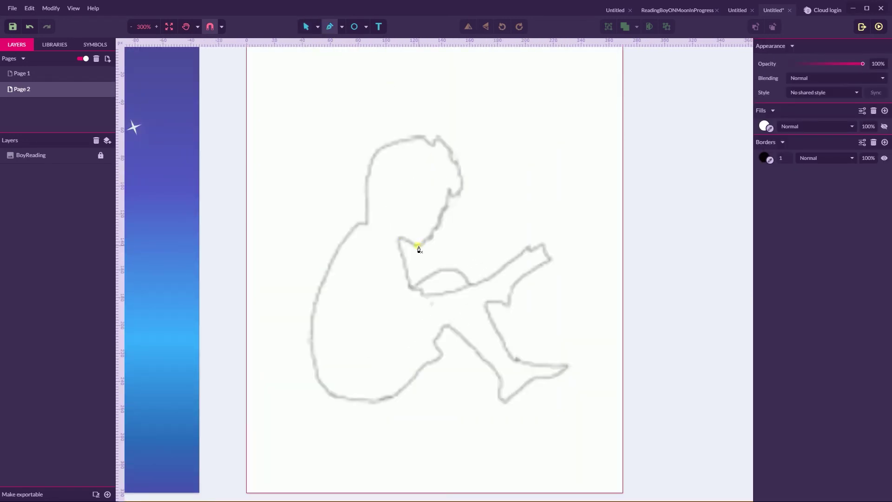
click(402, 237)
drag(420, 244, 427, 244)
click(430, 238)
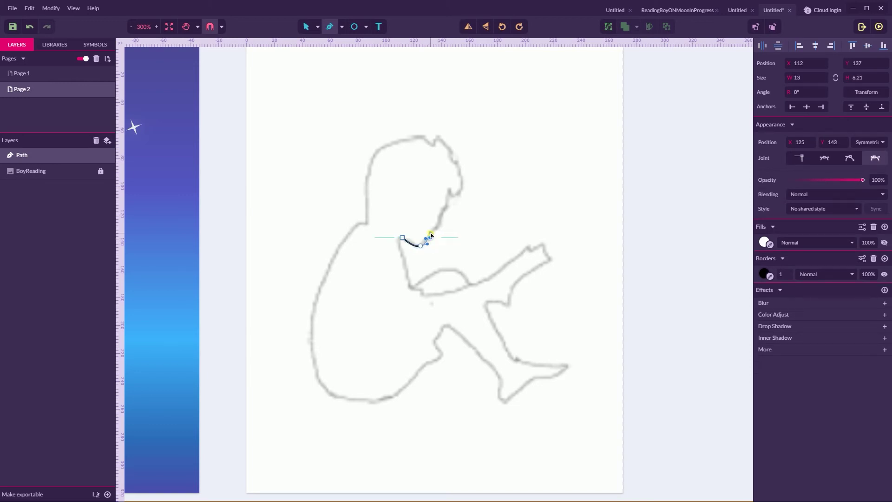
click(430, 227)
click(443, 210)
click(448, 198)
click(452, 191)
click(463, 182)
click(459, 168)
click(455, 163)
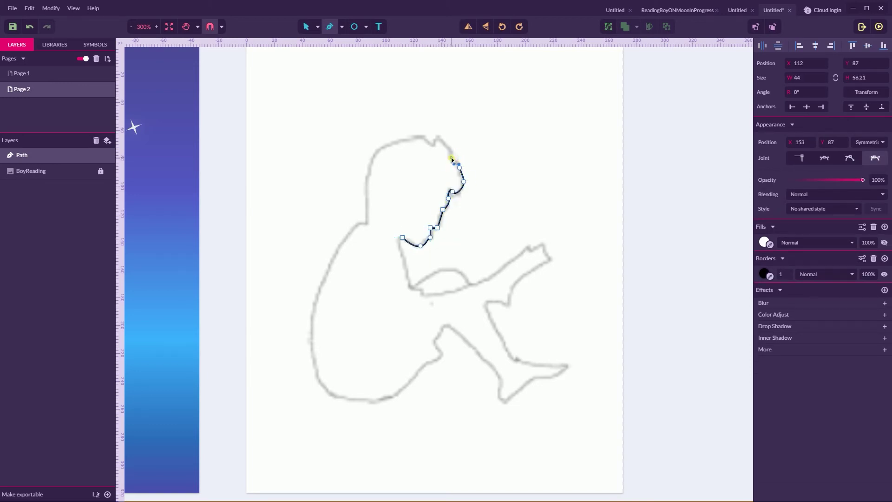
click(453, 161)
click(447, 146)
click(437, 137)
click(433, 142)
click(425, 134)
click(398, 139)
click(373, 160)
click(368, 194)
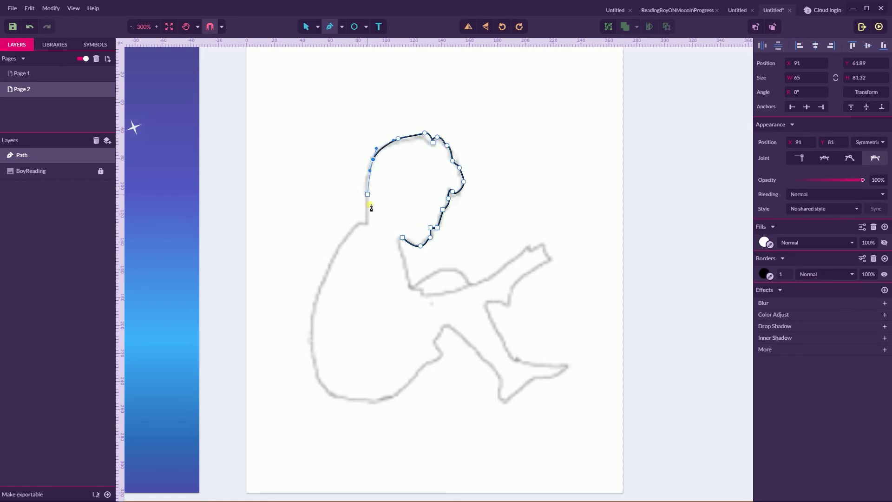
click(368, 220)
- Continue the outline down the back, around the bottom, legs, foot and toes
drag(317, 287, 306, 324)
drag(362, 399, 396, 407)
key(ctrl+z)
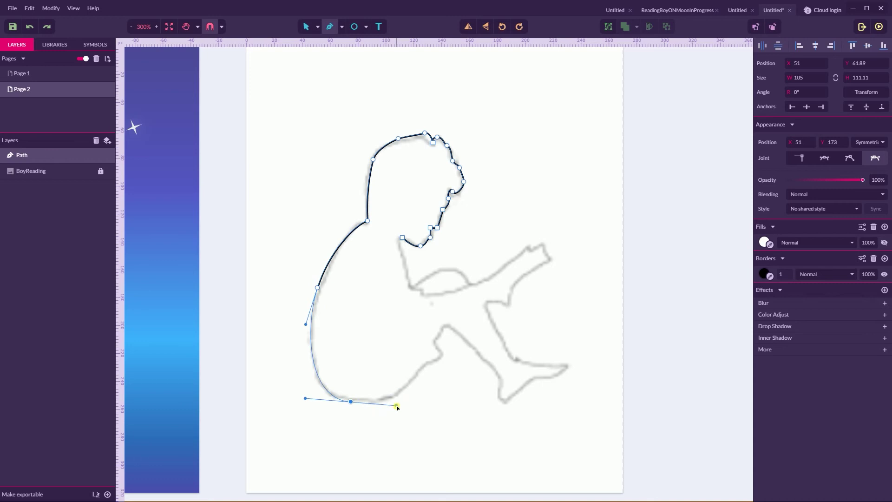
click(416, 372)
click(442, 357)
click(433, 343)
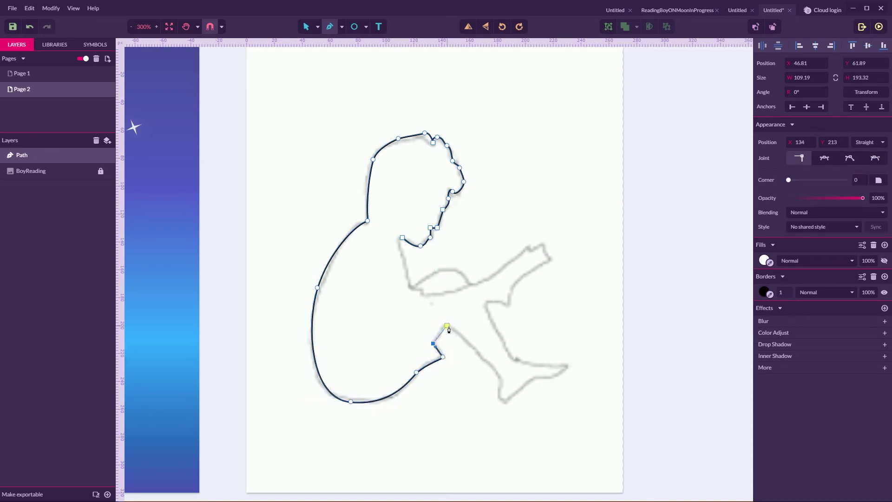
click(447, 326)
click(490, 365)
click(501, 383)
click(504, 399)
drag(532, 382, 539, 381)
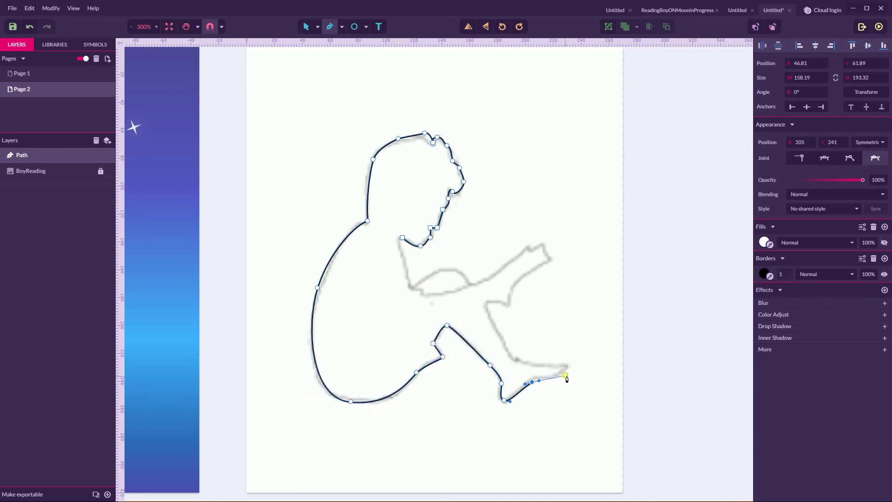
click(560, 373)
click(568, 366)
click(534, 363)
drag(503, 343, 488, 307)
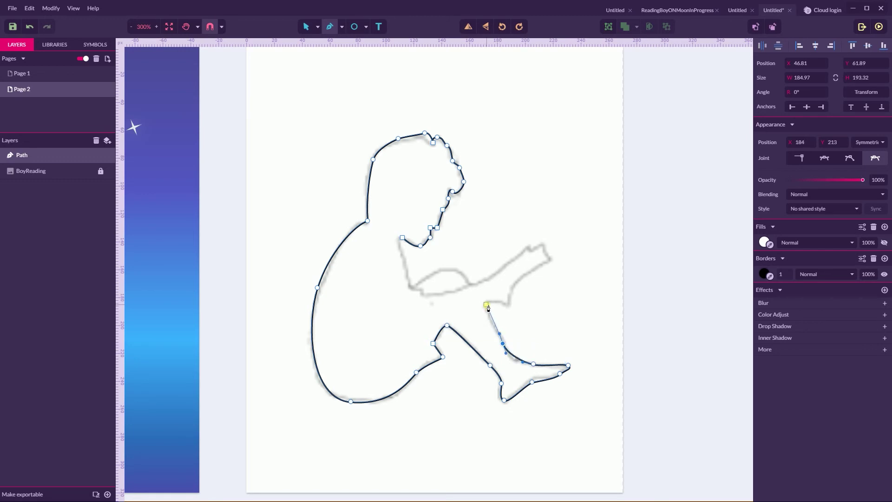
- Trace from the knee around the book, hand and forearm, closing the path at the neck
click(486, 305)
click(509, 304)
click(514, 291)
drag(548, 263, 559, 263)
click(544, 248)
click(539, 246)
click(532, 251)
click(527, 247)
drag(475, 283, 447, 272)
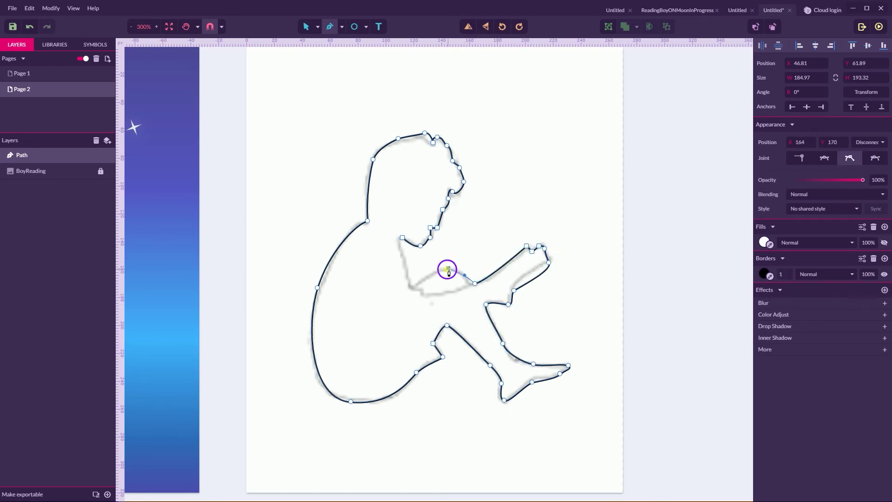
click(447, 270)
click(413, 287)
drag(402, 237, 405, 234)
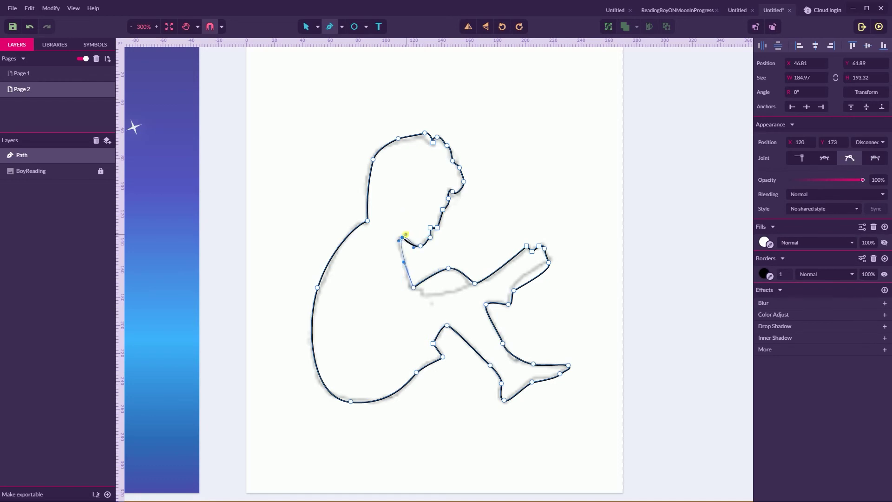
- Refine the arm, neck and chin anchors so the profile curves smoothly
click(306, 26)
drag(508, 305, 504, 301)
drag(433, 227, 440, 228)
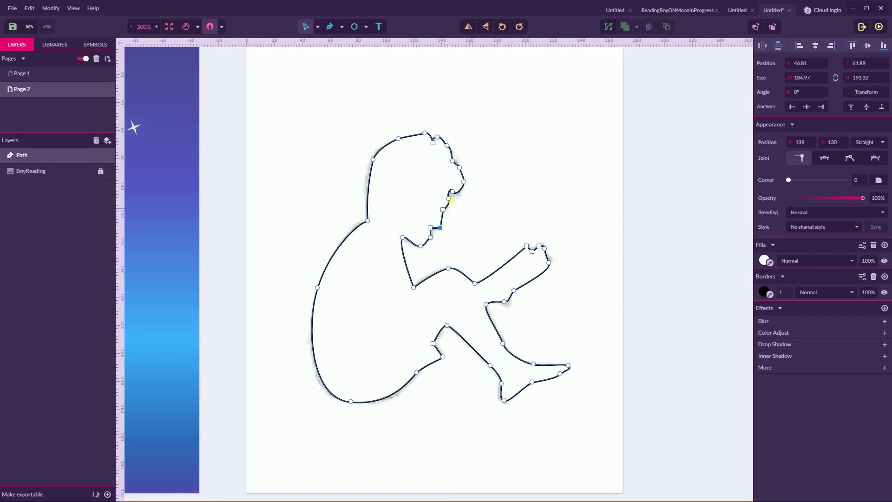
click(453, 192)
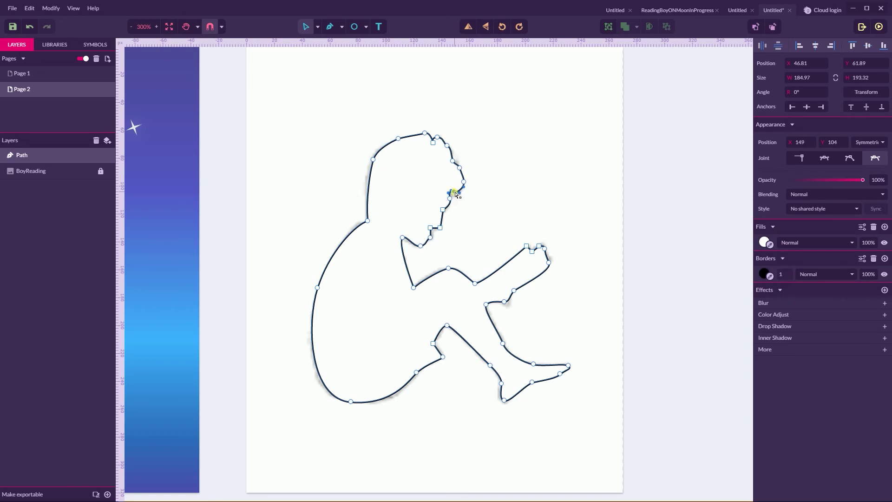
click(634, 149)
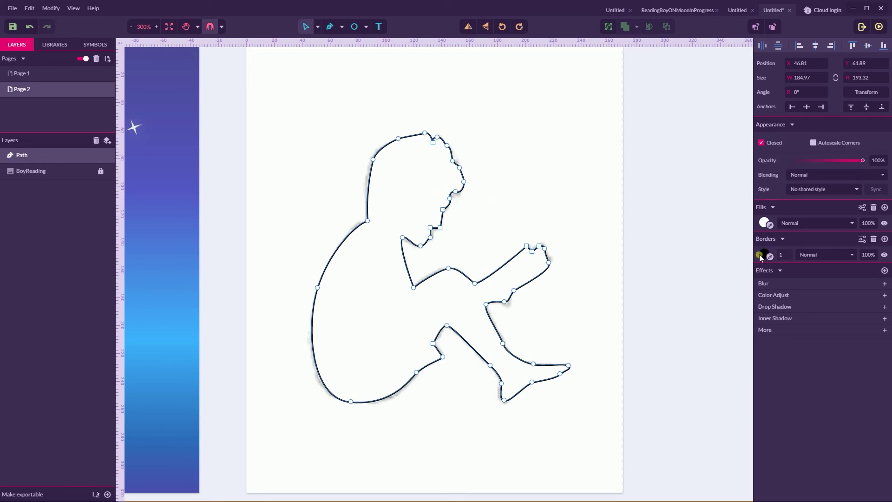
- Remove the boy path's dark border and fill it with the moon's pale colour
click(874, 238)
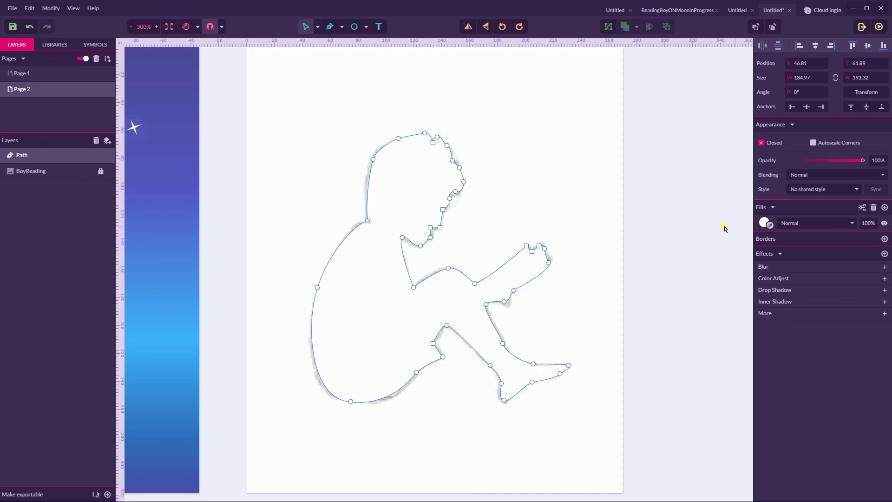
key(ctrl+minus)
click(777, 226)
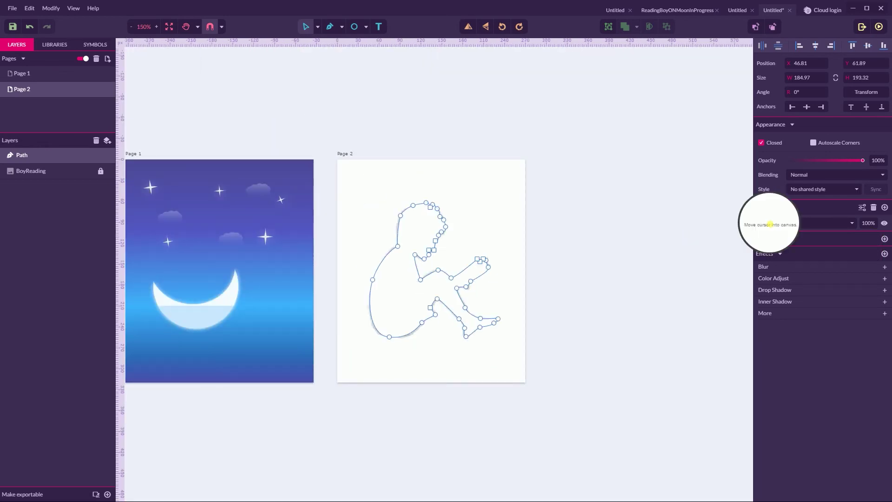
click(166, 298)
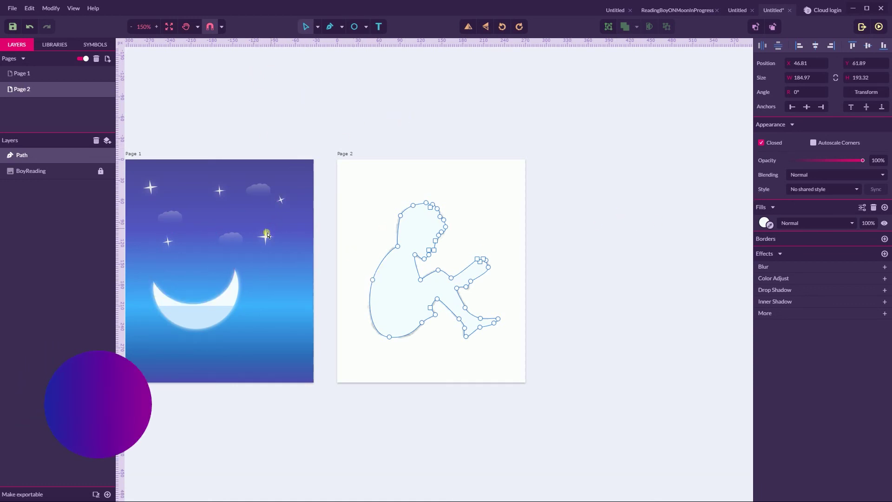
- Shrink the boy silhouette to about 43 × 45 px and seat it on the crescent moon
click(317, 27)
click(331, 42)
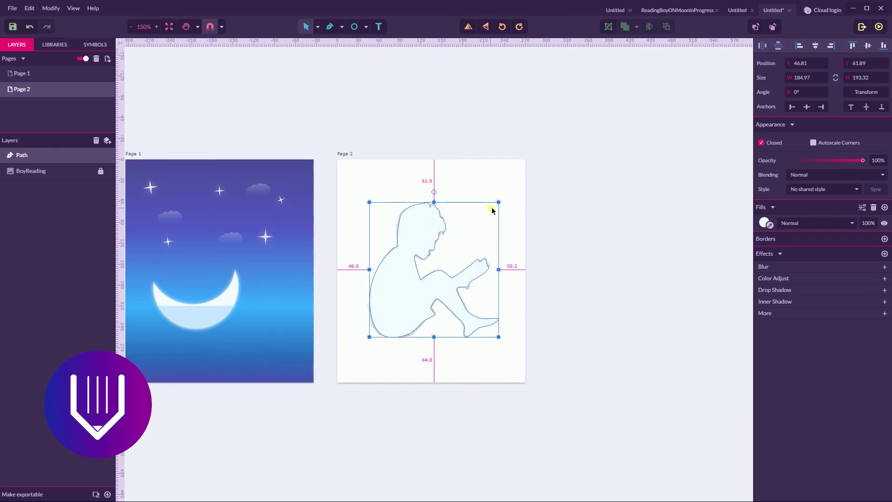
drag(500, 203, 184, 296)
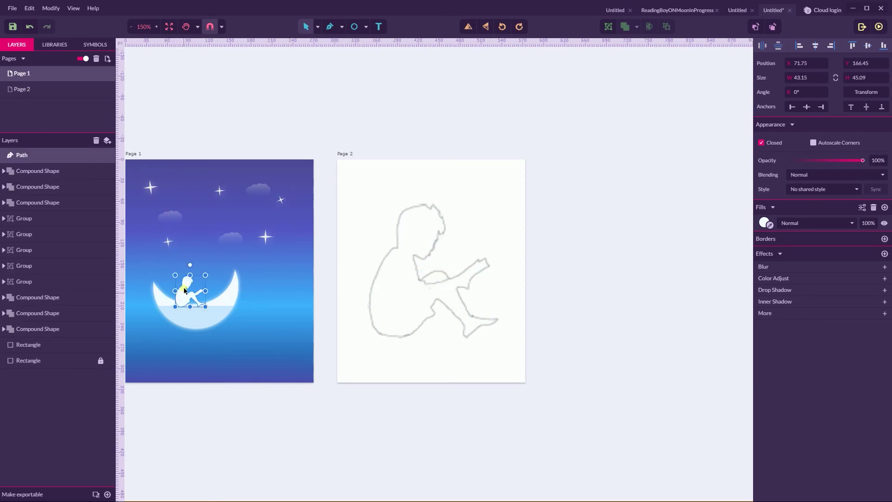
click(185, 241)
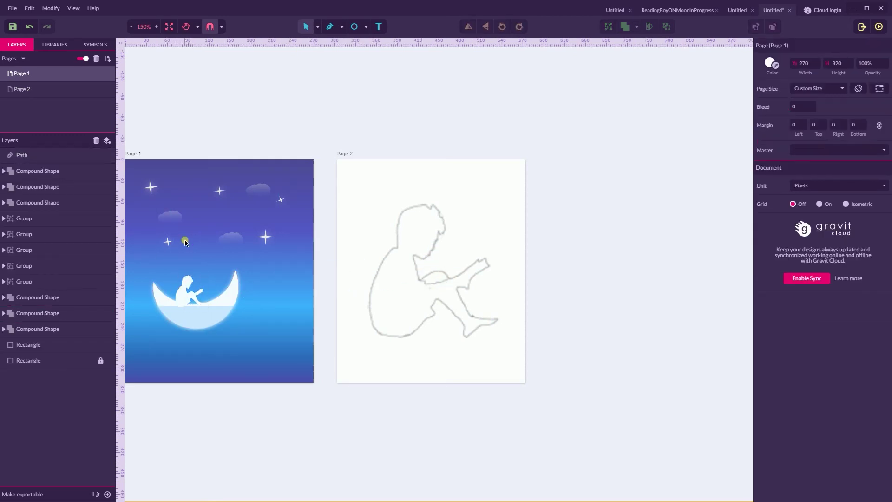
mouse_move(188, 295)
mouse_down()
mouse_move(176, 290)
mouse_move(193, 267)
mouse_move(183, 263)
mouse_move(194, 294)
mouse_up()
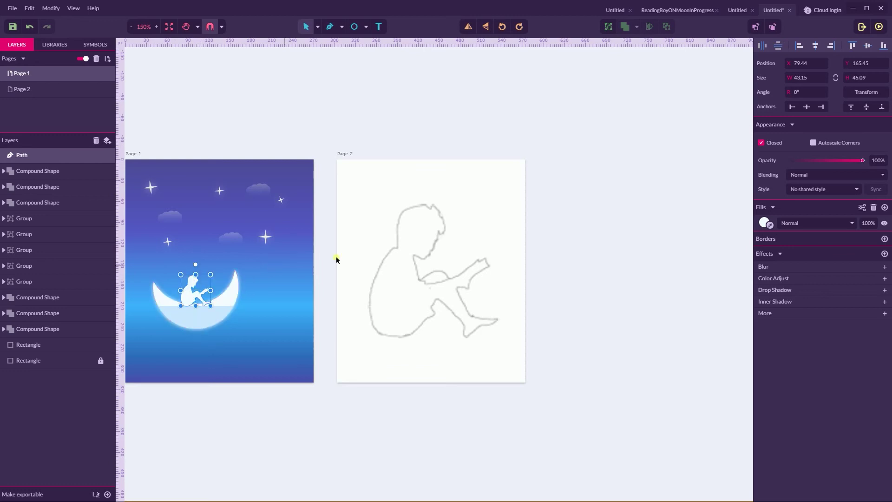
click(624, 171)
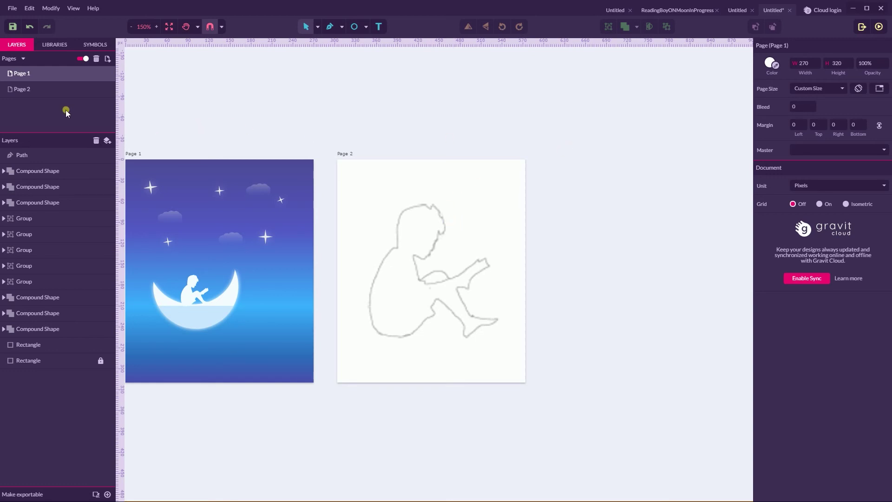
- Delete Page 2 and pan the remaining night scene page toward the canvas centre
click(44, 88)
click(97, 59)
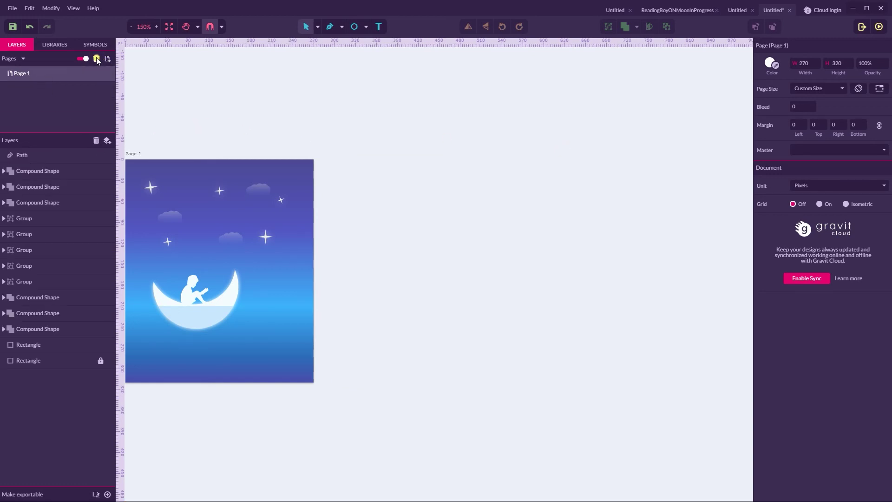
key(h)
drag(209, 121, 375, 118)
key(v)
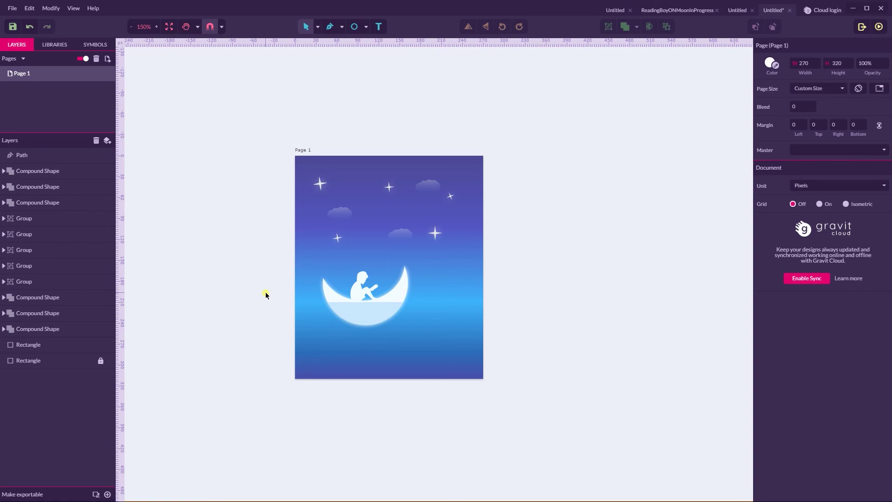
click(366, 26)
- Draw a light grey 270 × 100 rectangle band at X 0, Y 148 across the scene
click(374, 54)
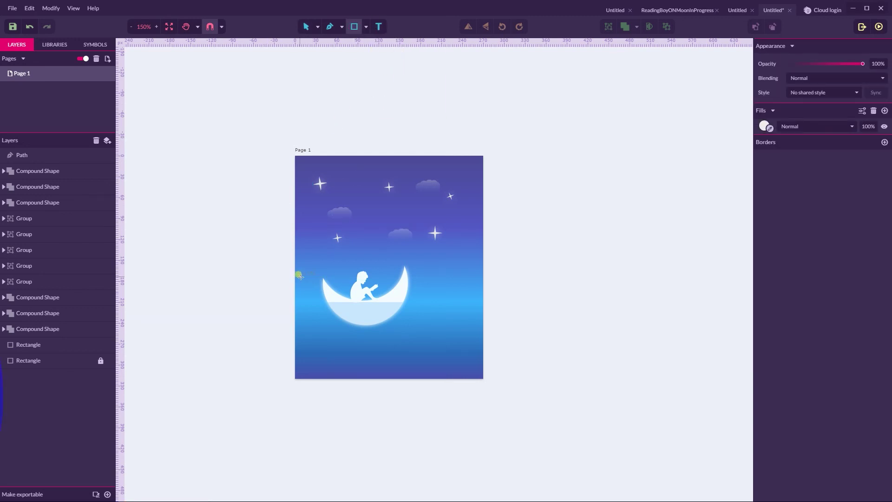
mouse_move(297, 257)
mouse_down()
mouse_move(325, 279)
mouse_move(458, 332)
mouse_move(490, 329)
mouse_move(483, 325)
mouse_up()
drag(389, 255, 390, 262)
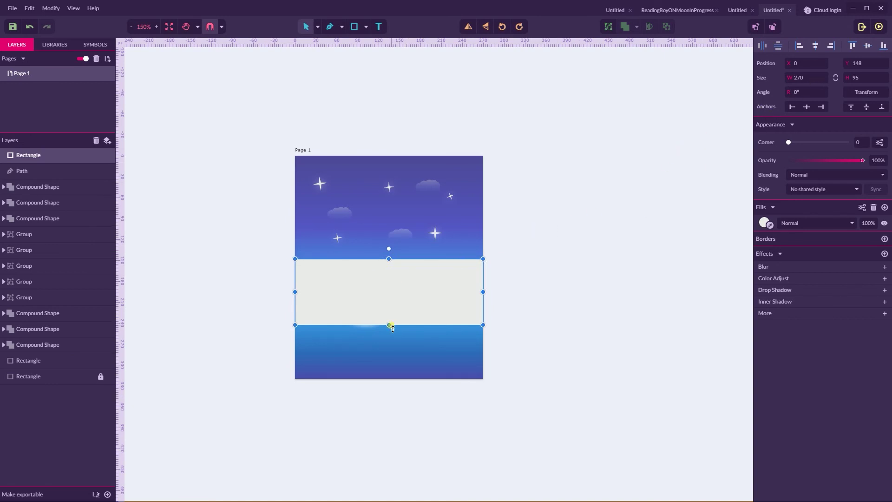
drag(390, 325, 390, 329)
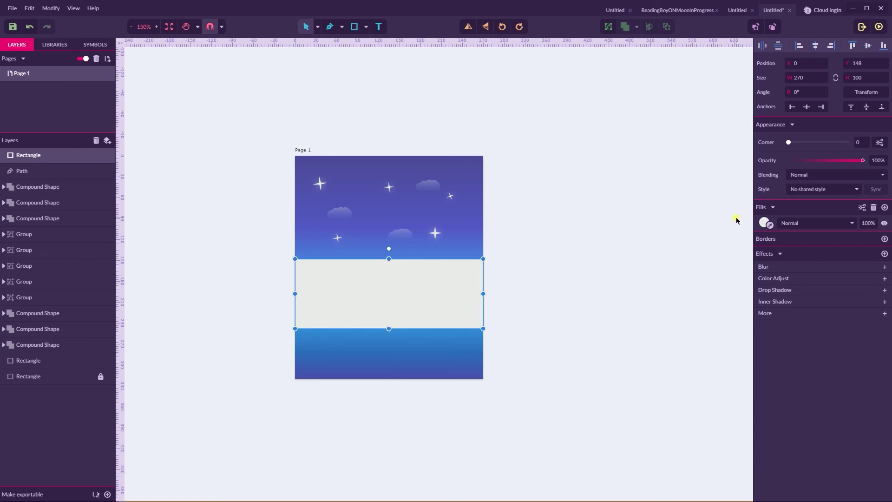
click(764, 223)
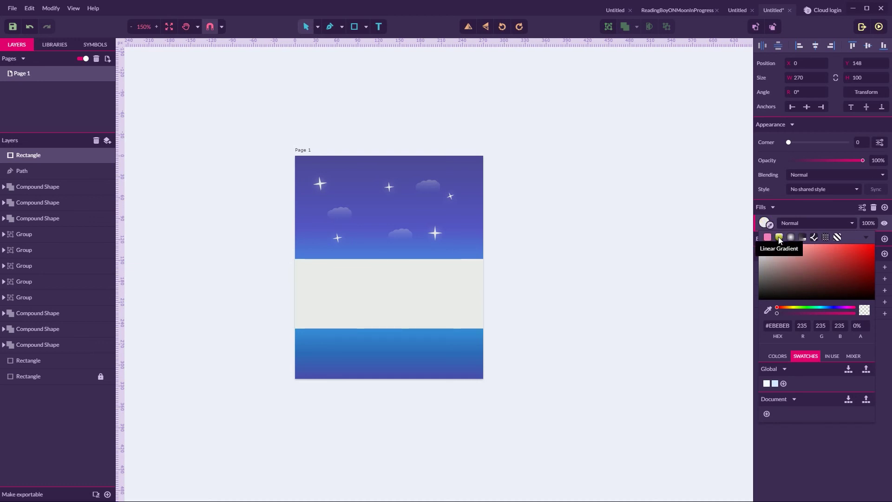
- Fill the band with a blue linear gradient and stack it above the sky but behind the moon
click(779, 237)
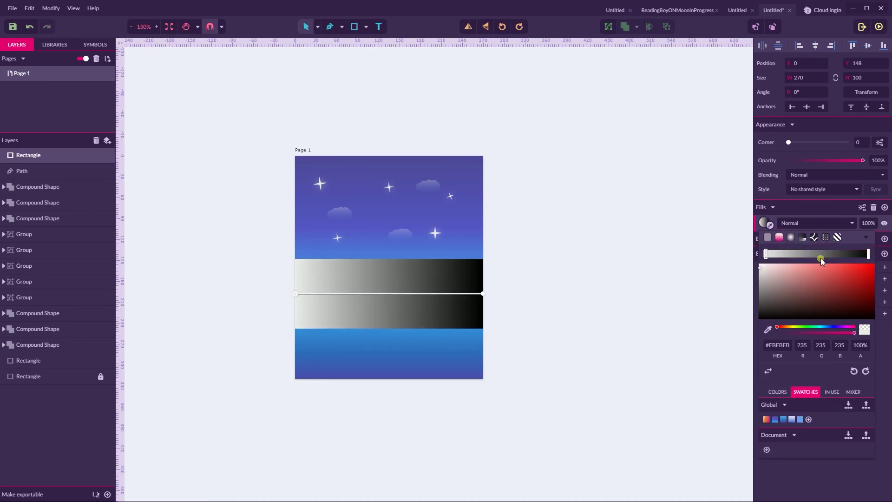
click(798, 419)
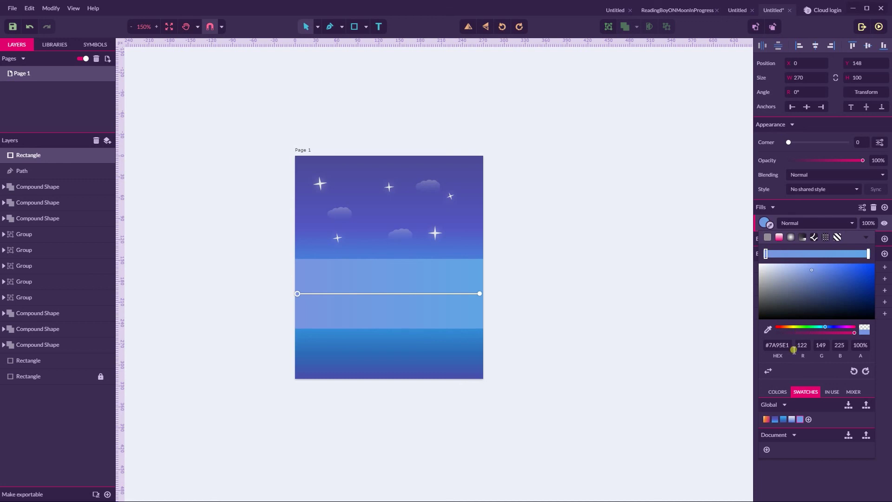
click(868, 253)
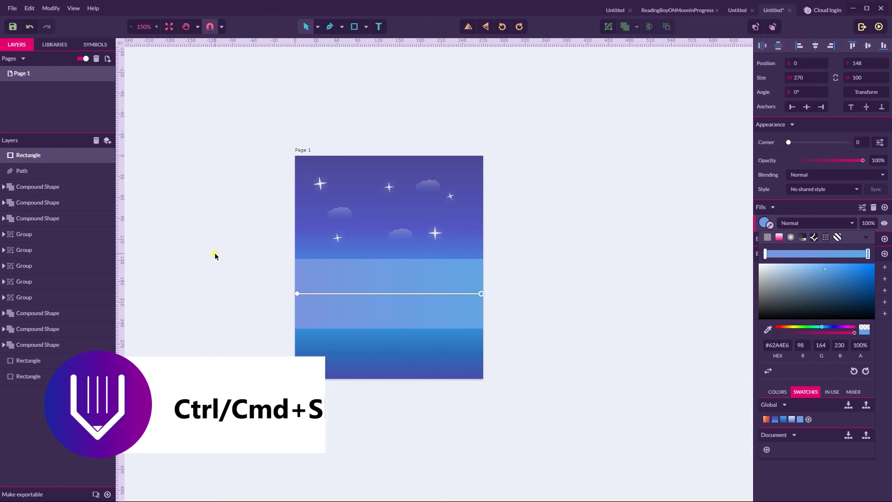
key(ctrl+shift+Down)
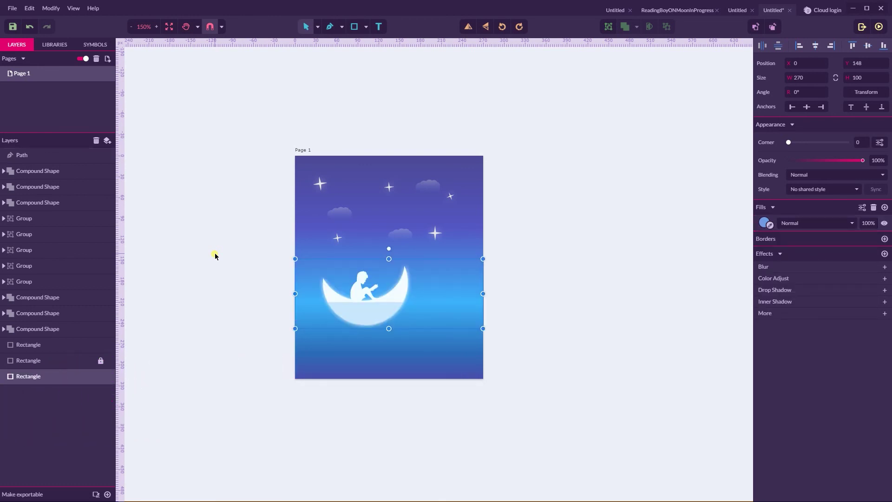
key(ctrl+bracketright)
key(ctrl+bracketright)
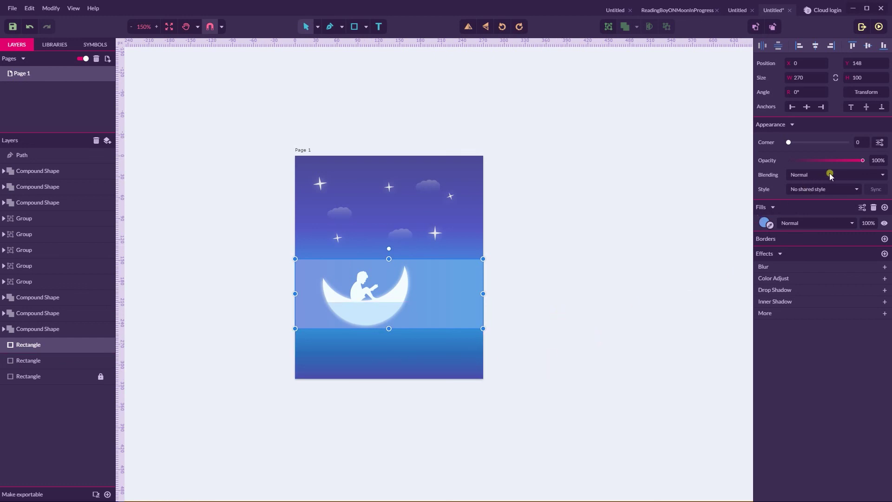
- Set the band's opacity to 24% and add a blur with radius about 20.6
drag(862, 159, 796, 160)
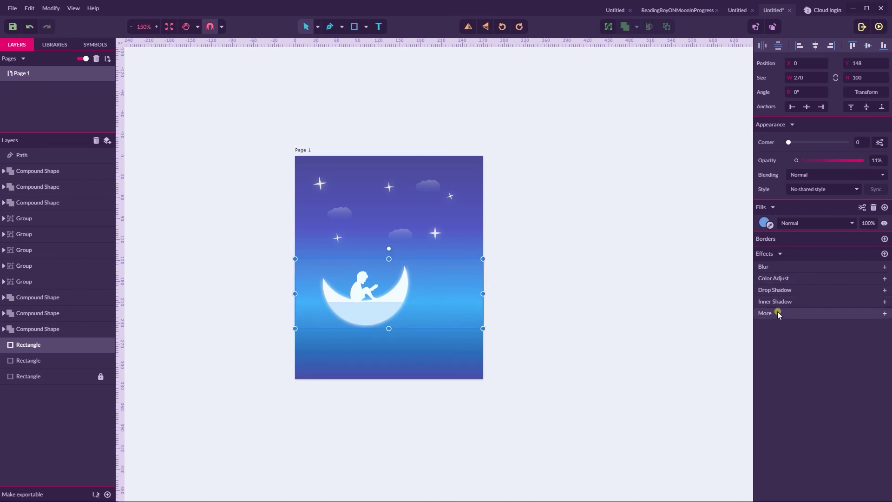
click(763, 268)
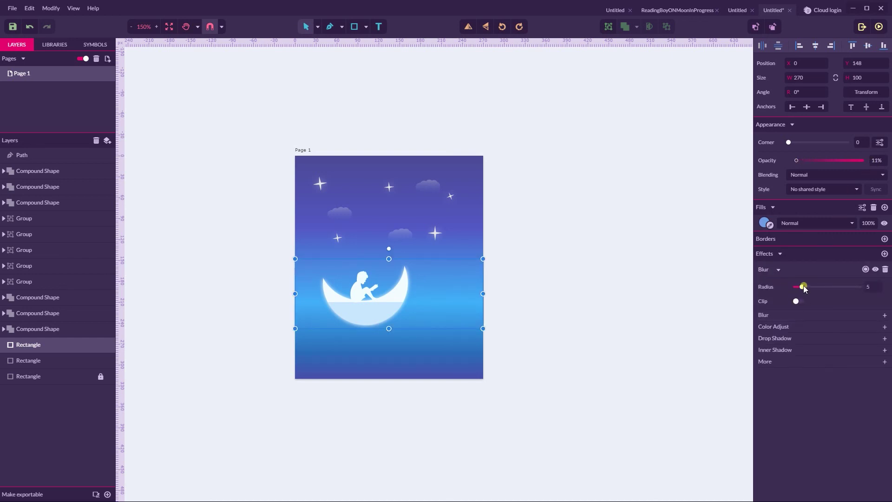
drag(802, 285, 822, 285)
drag(789, 143, 815, 166)
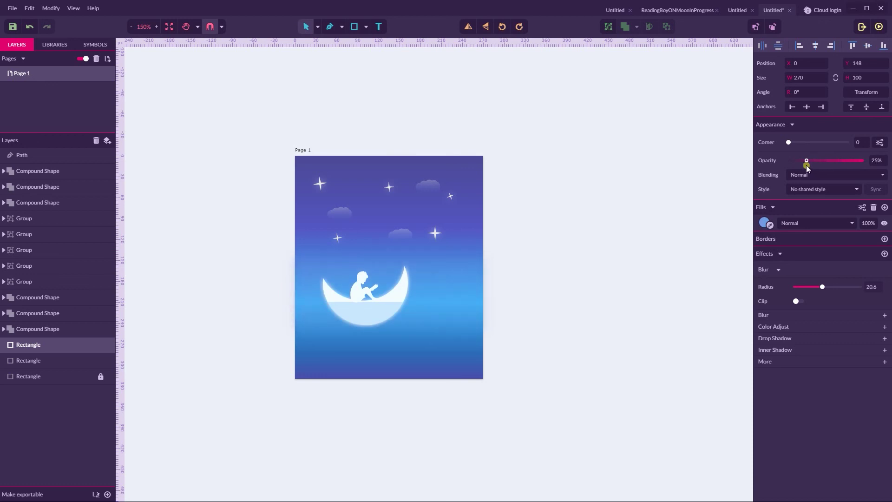
drag(806, 165, 806, 165)
click(169, 27)
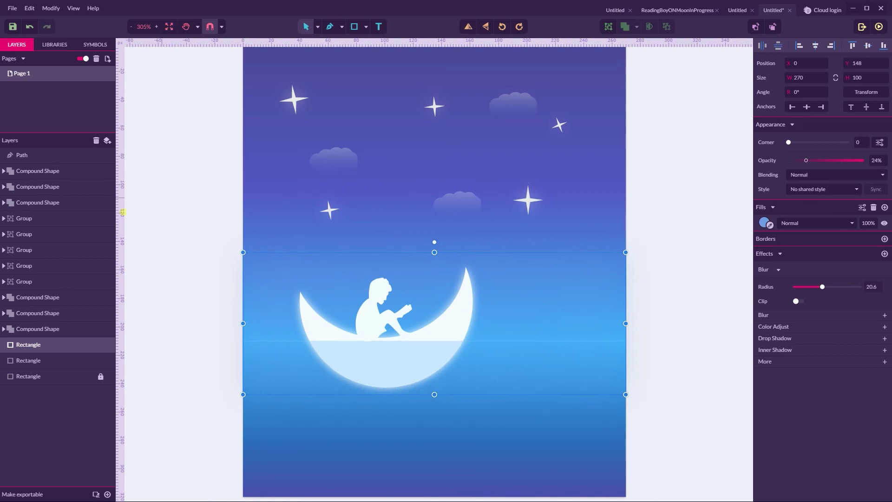
click(175, 194)
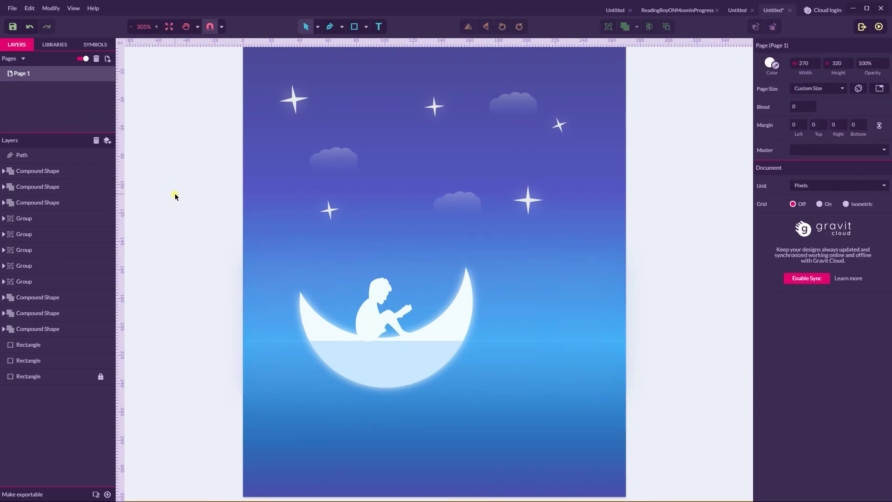